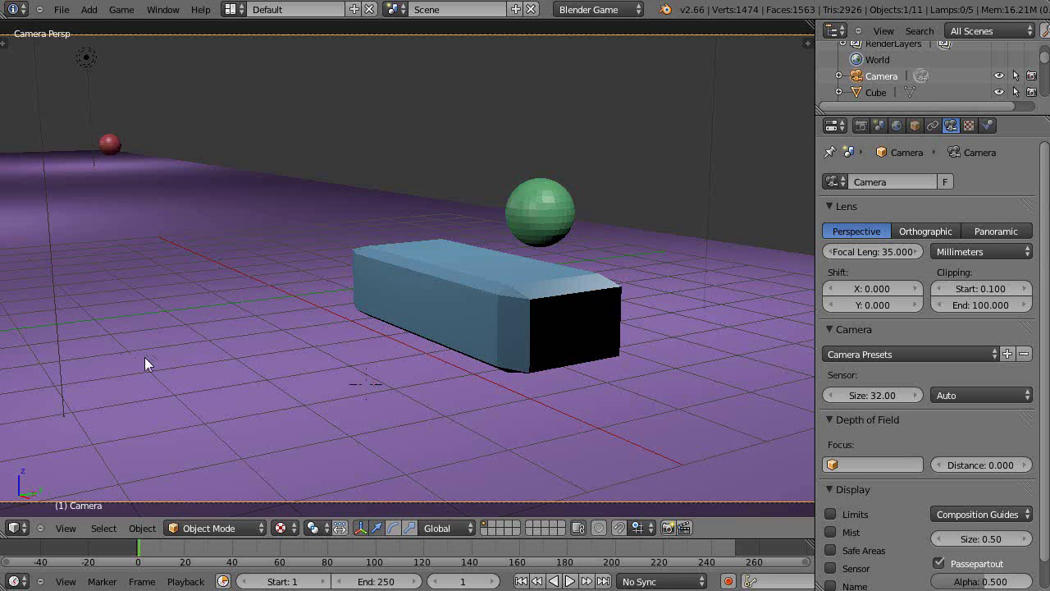
# Run the game from the camera view, drive the blue cube away along the plane, and stop the game
pyautogui.press('ctrl+alt+KP_0')
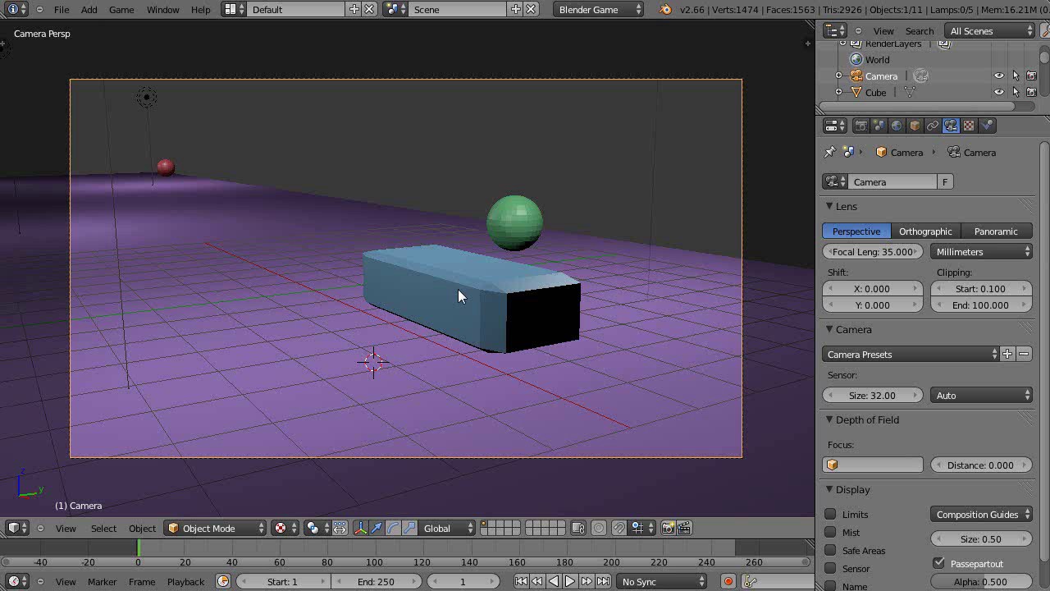
pyautogui.press('p')
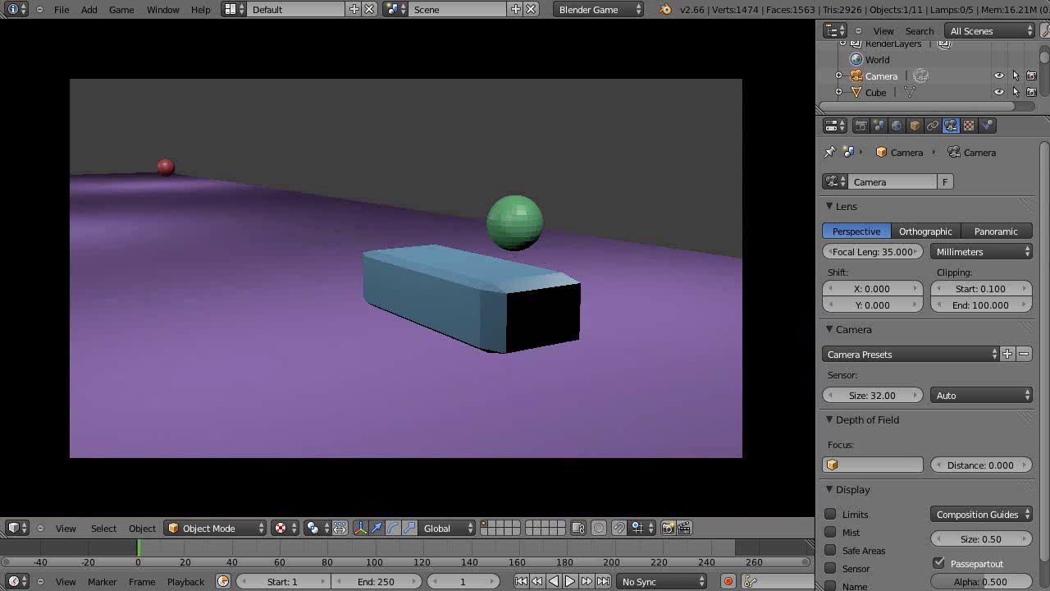
pyautogui.press('Up')
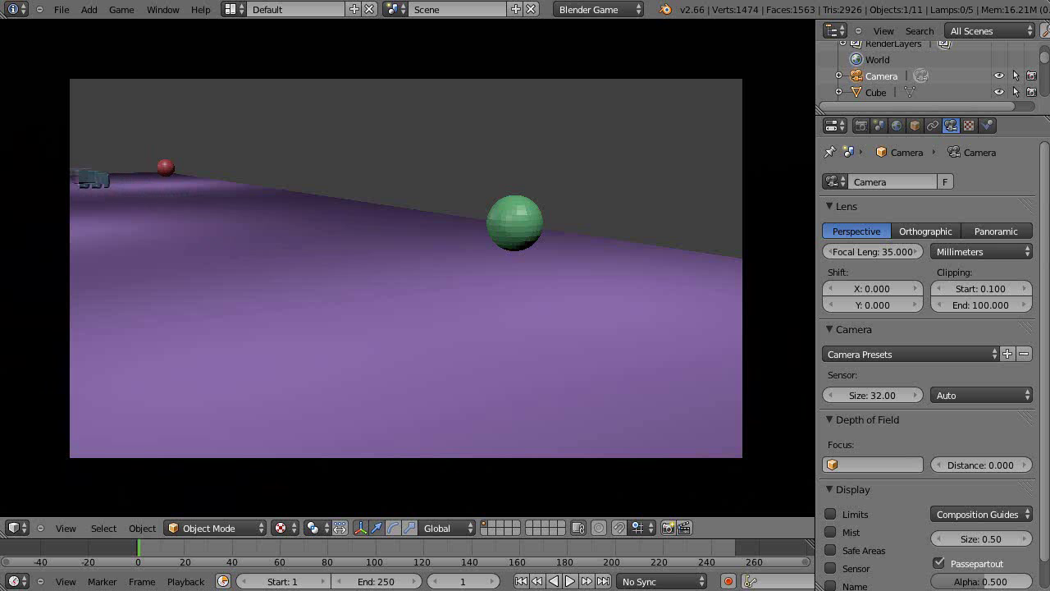
pyautogui.press('Escape')
# Examine the blue cube's sensor, controller and actuator logic bricks in the maximized logic editor of the Game Logic layout
pyautogui.moveTo(439, 356); pyautogui.dragTo(394, 373, button='middle')
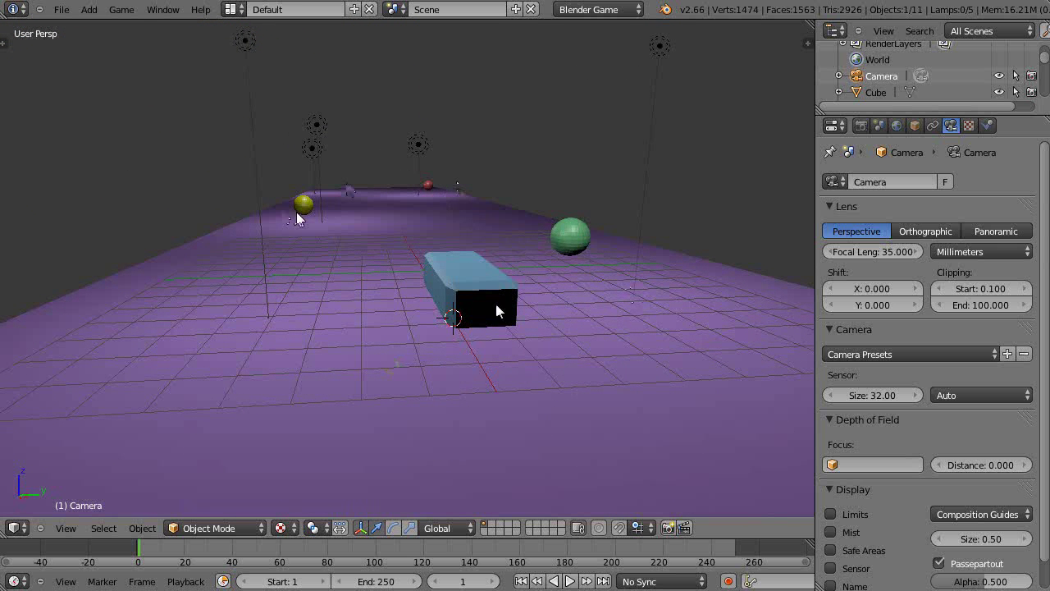
pyautogui.scroll(-3, 495, 311)
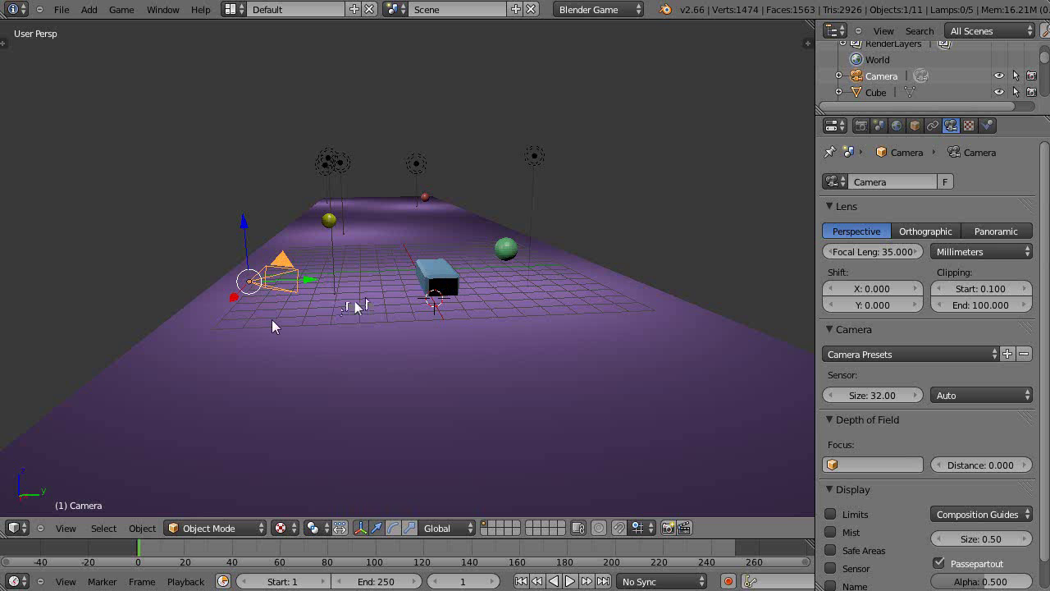
pyautogui.scroll(3, 453, 334)
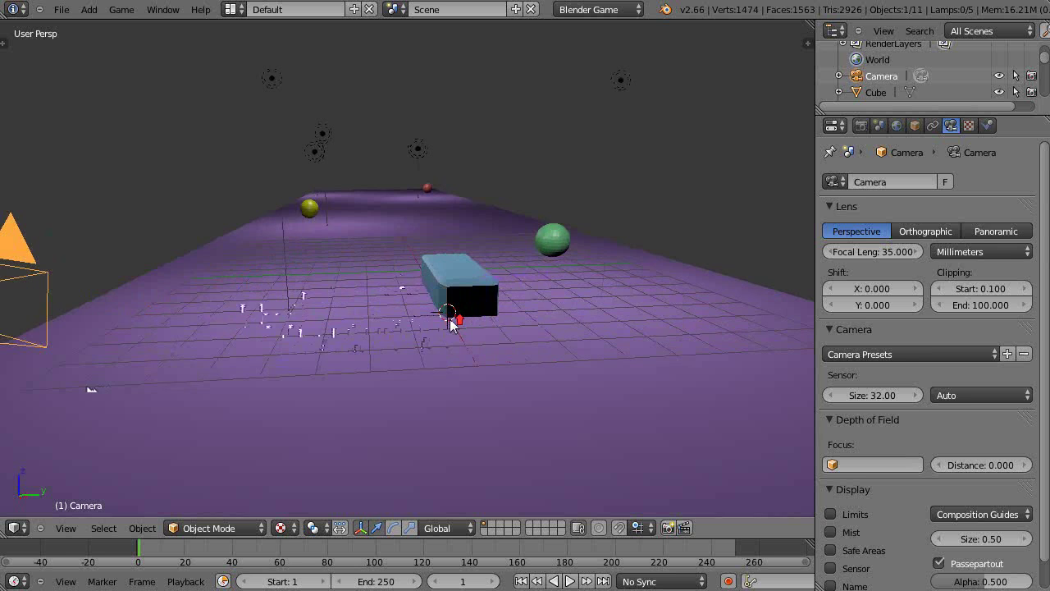
pyautogui.rightClick(447, 283)
pyautogui.hotkey('ctrl', 'Right')
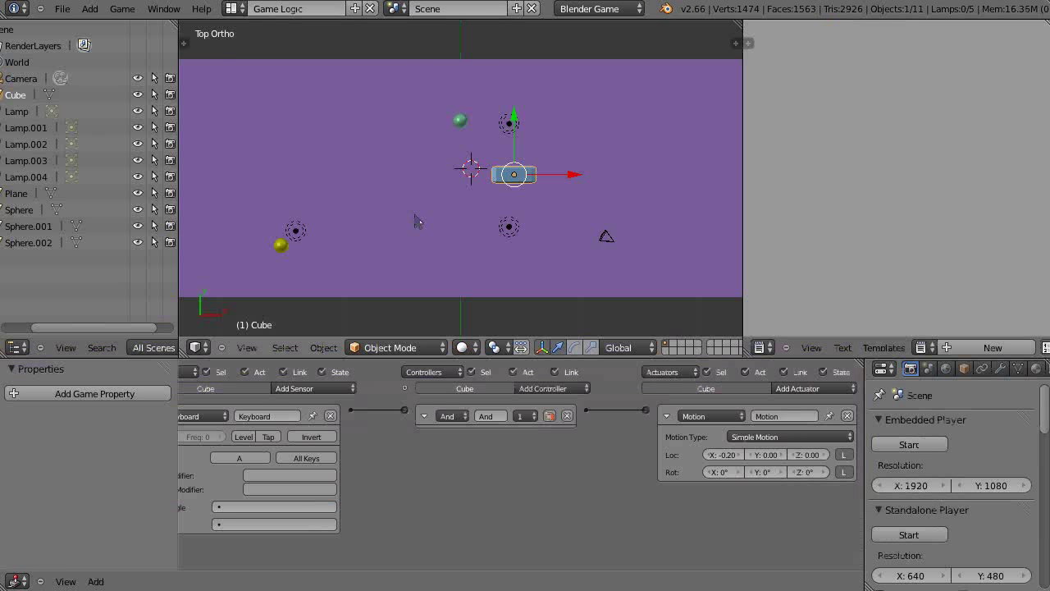
pyautogui.hotkey('ctrl', 'Up')
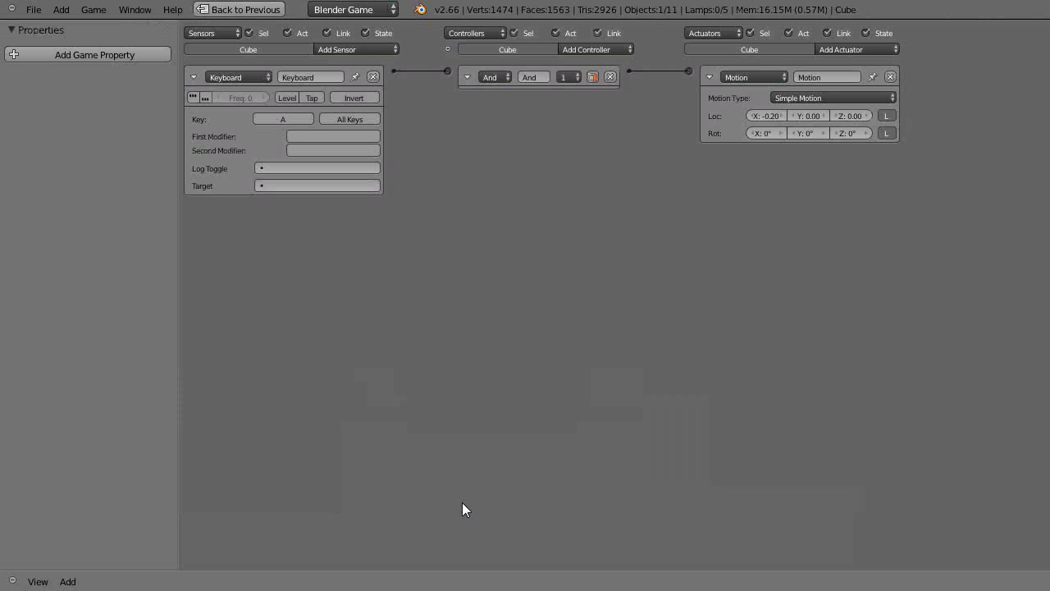
pyautogui.scroll(4, 515, 413)
pyautogui.moveTo(518, 393); pyautogui.dragTo(842, 388, button='middle')
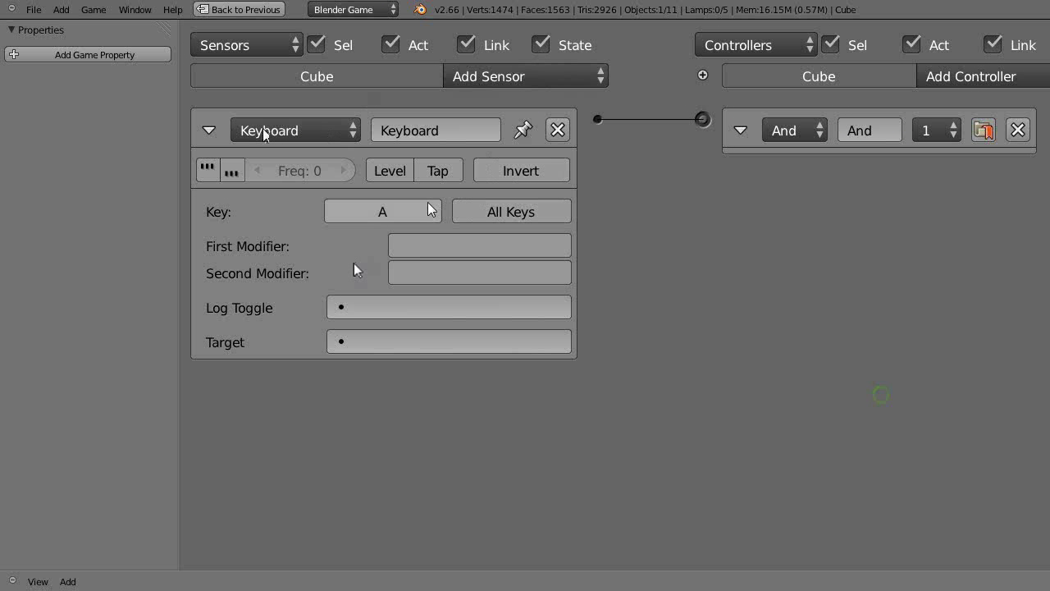
pyautogui.moveTo(881, 274); pyautogui.dragTo(395, 274, button='middle')
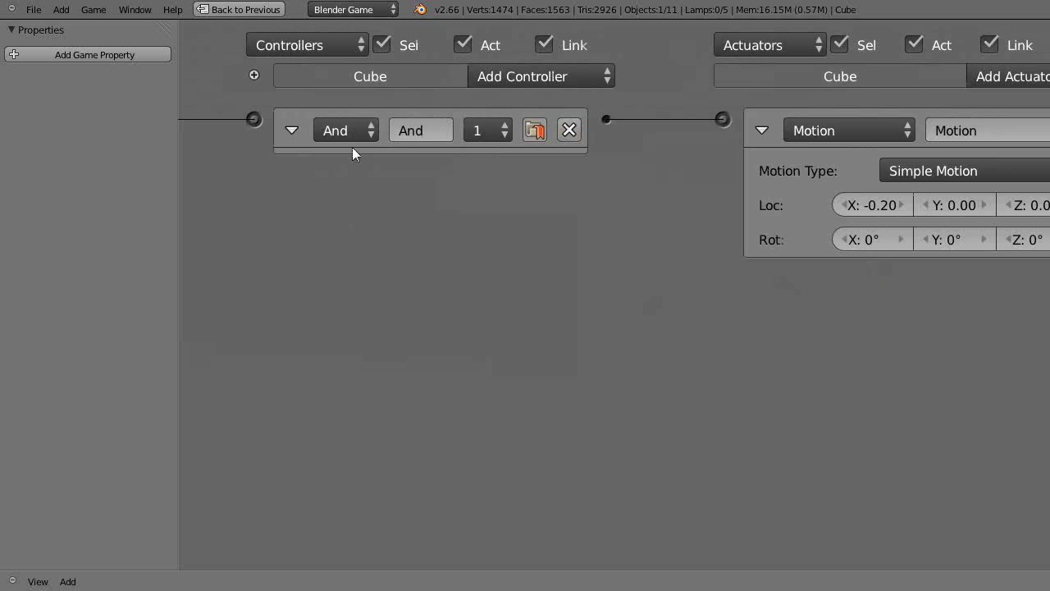
pyautogui.keyDown('ctrl'); pyautogui.hscroll(1, 774, 328); pyautogui.keyUp('ctrl')
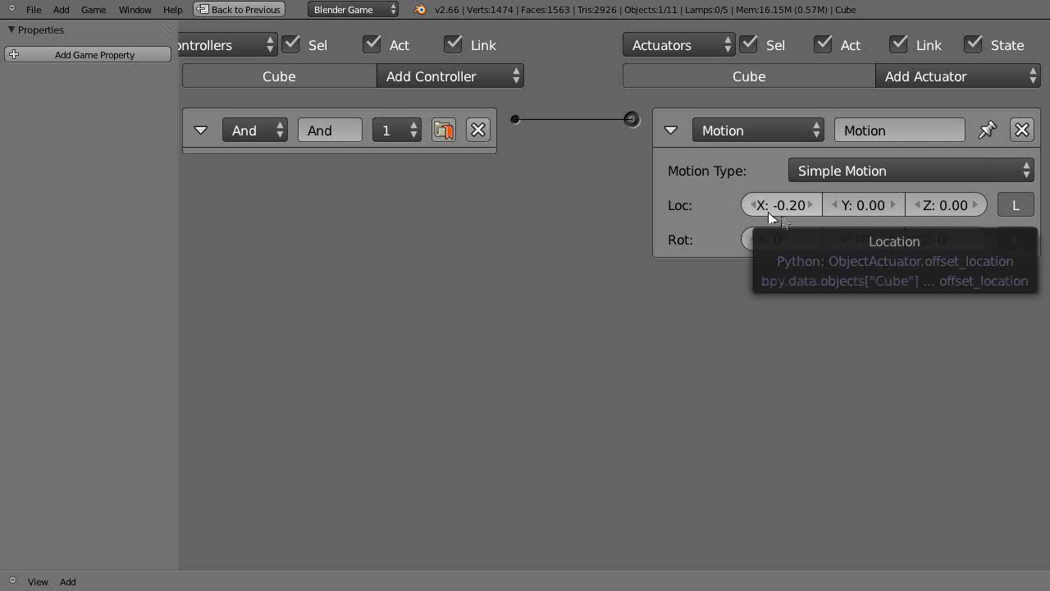
pyautogui.scroll(-4, 517, 304)
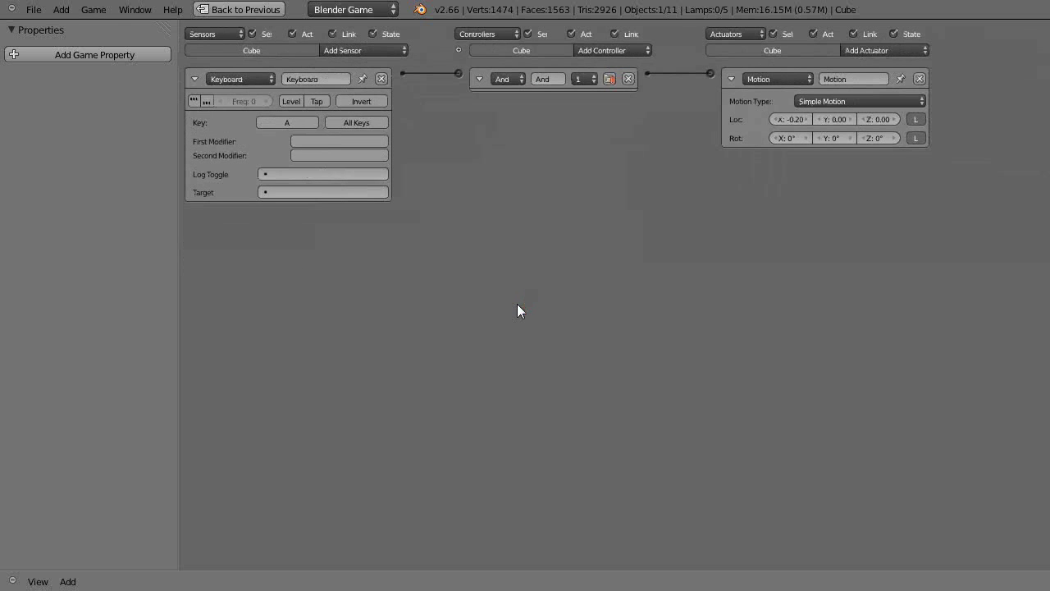
pyautogui.hotkey('ctrl', 'Up')
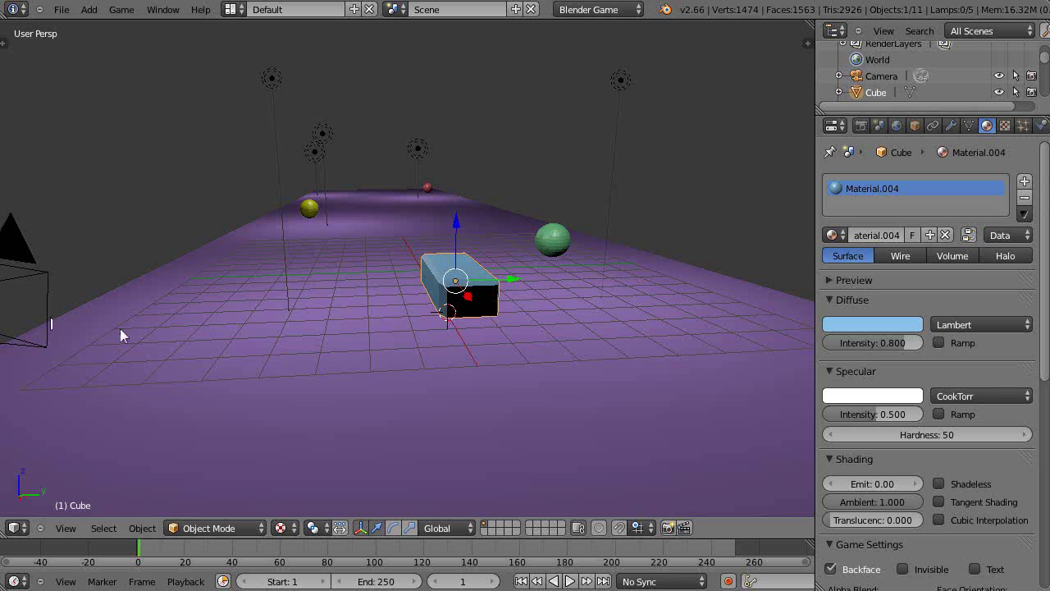
# Test the cube's movement again in the game through the fixed camera, and return to editing
pyautogui.press('KP_0')
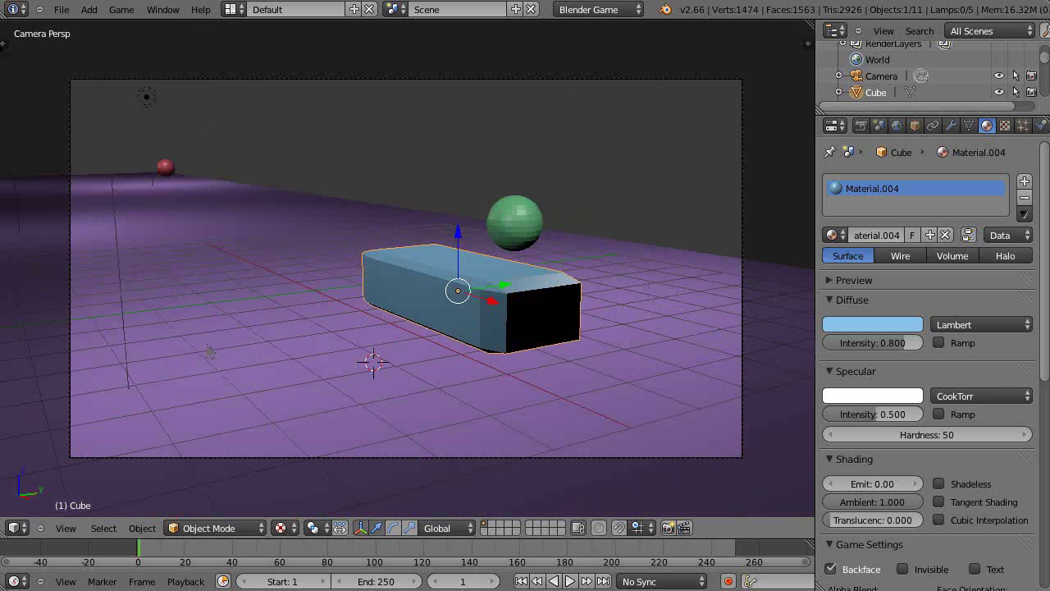
pyautogui.press('p')
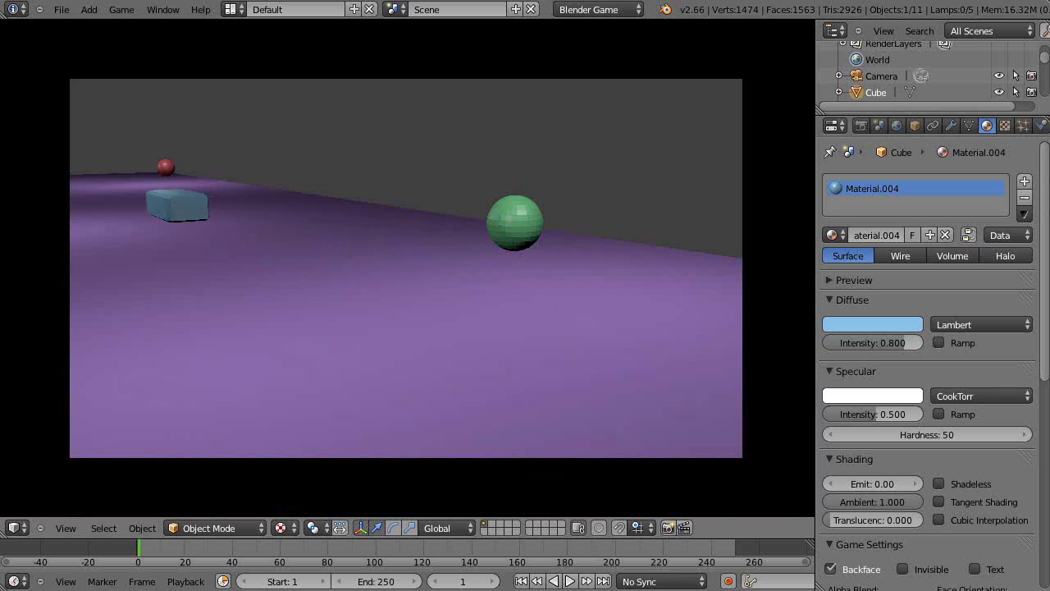
pyautogui.press('Escape')
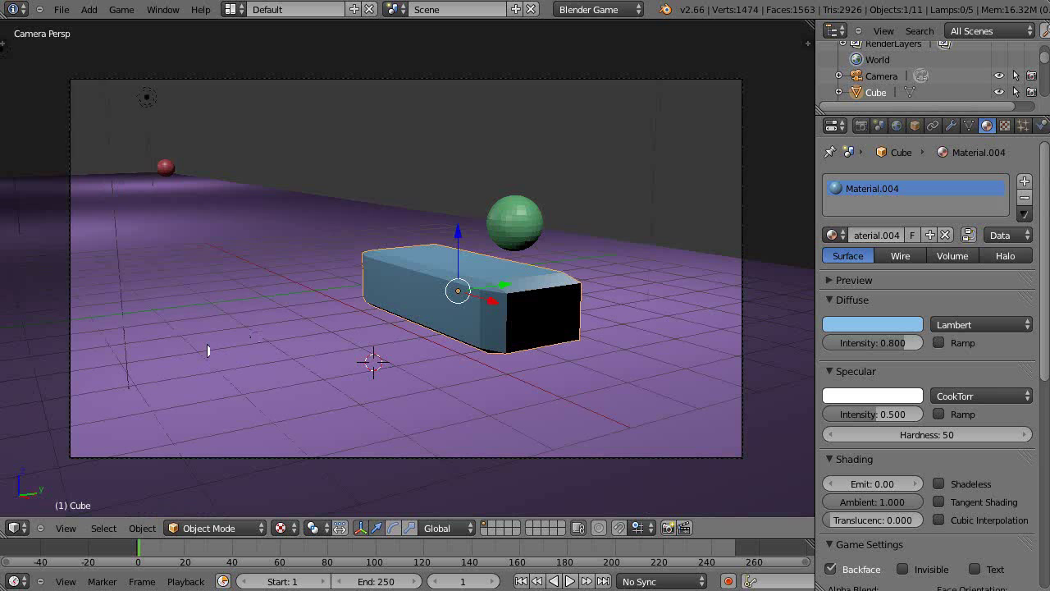
pyautogui.press('Home')
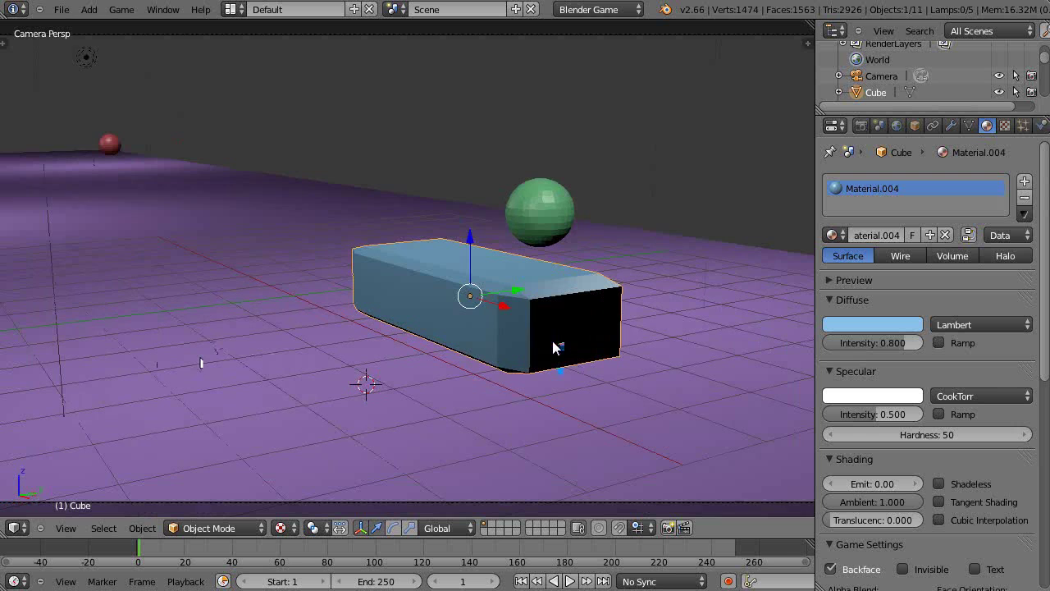
pyautogui.scroll(-2, 553, 347)
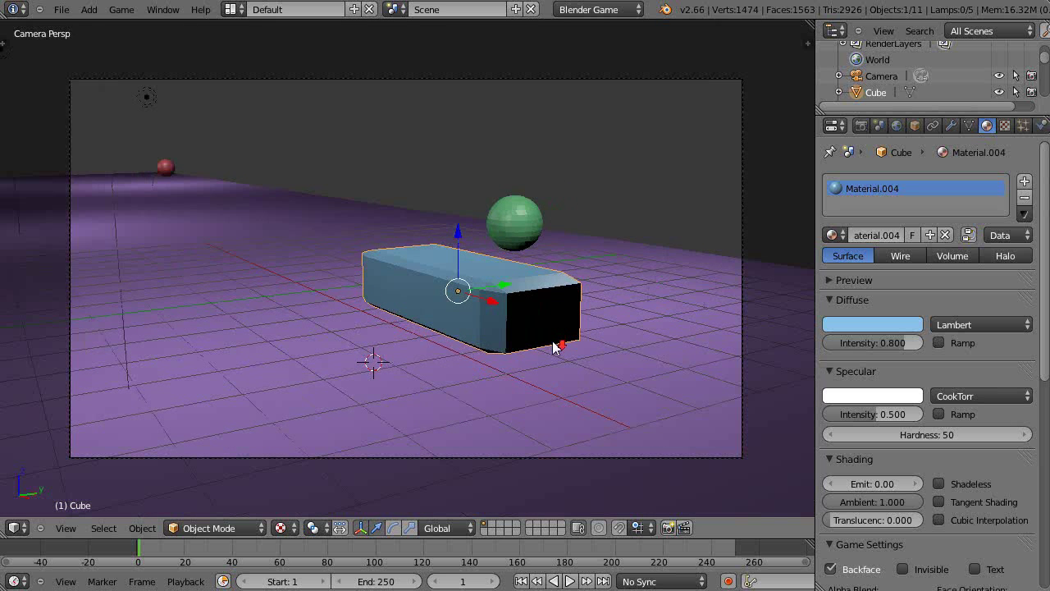
# Add an Always sensor to the camera in the maximized logic editor of the Game Logic layout
pyautogui.press('KP_1')
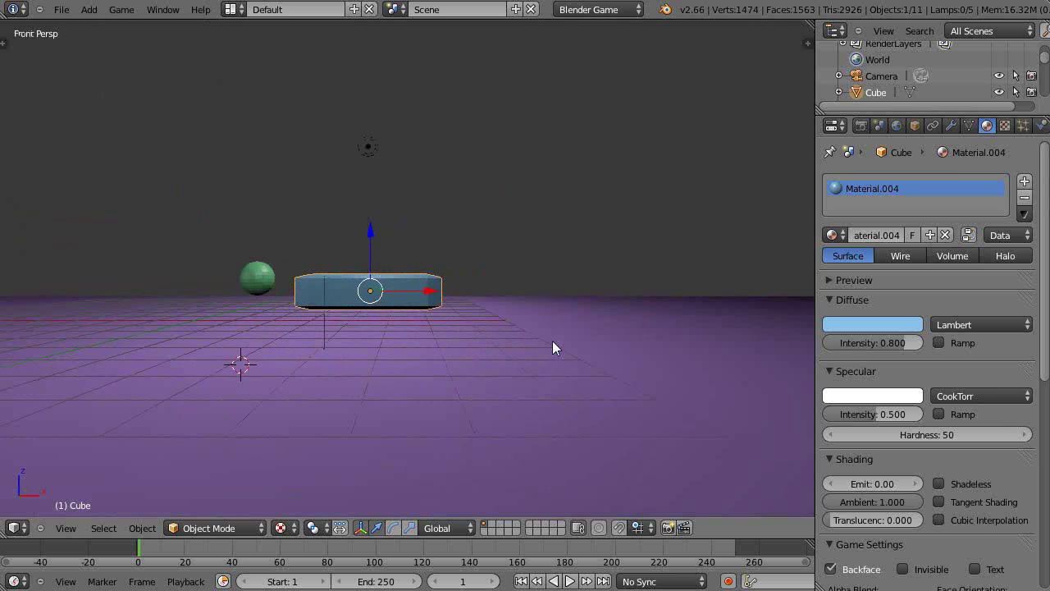
pyautogui.scroll(-2, 552, 341)
pyautogui.rightClick(673, 220)
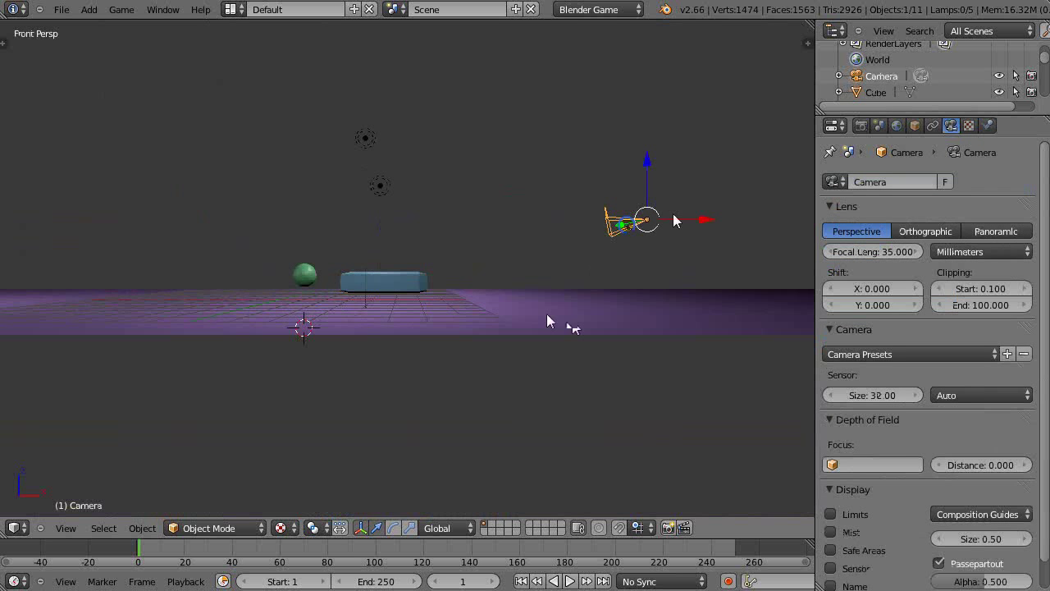
pyautogui.scroll(2, 564, 403)
pyautogui.hotkey('ctrl', 'Right')
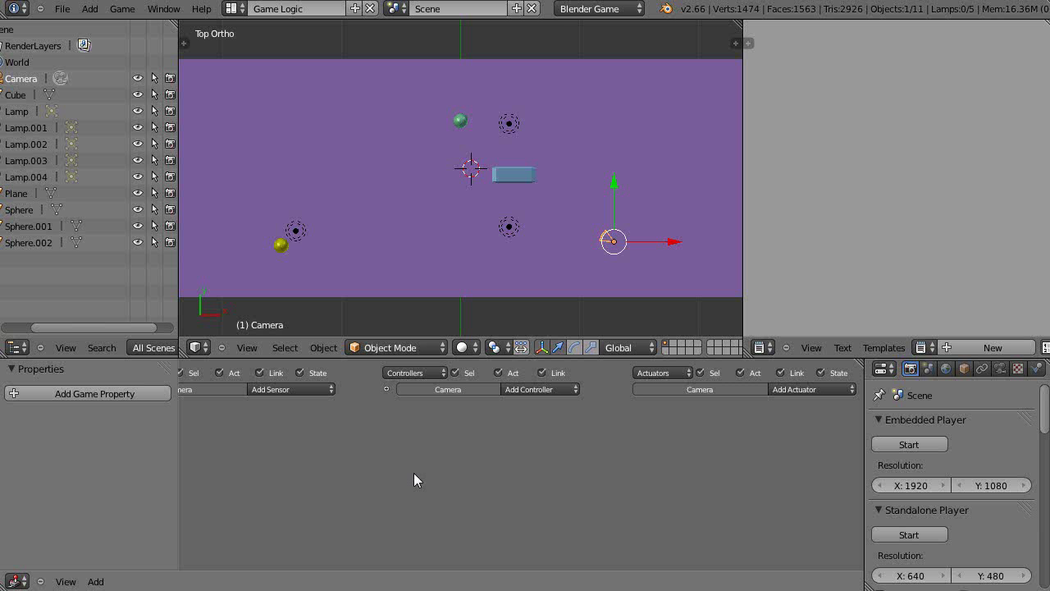
pyautogui.hotkey('ctrl', 'Up')
pyautogui.scroll(4, 430, 323)
pyautogui.moveTo(368, 306); pyautogui.dragTo(654, 367, button='middle')
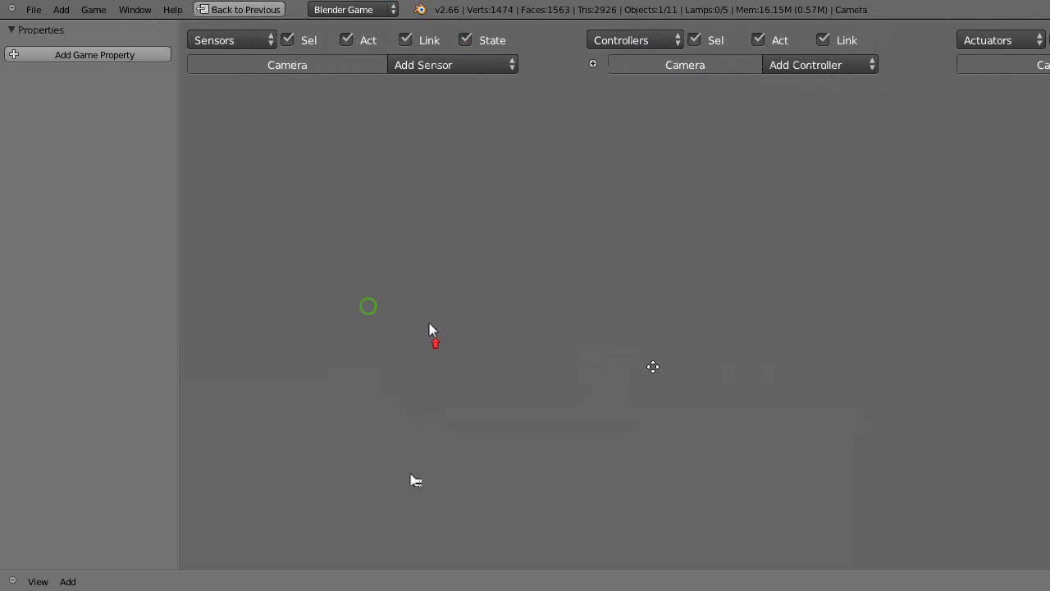
pyautogui.click(510, 65)
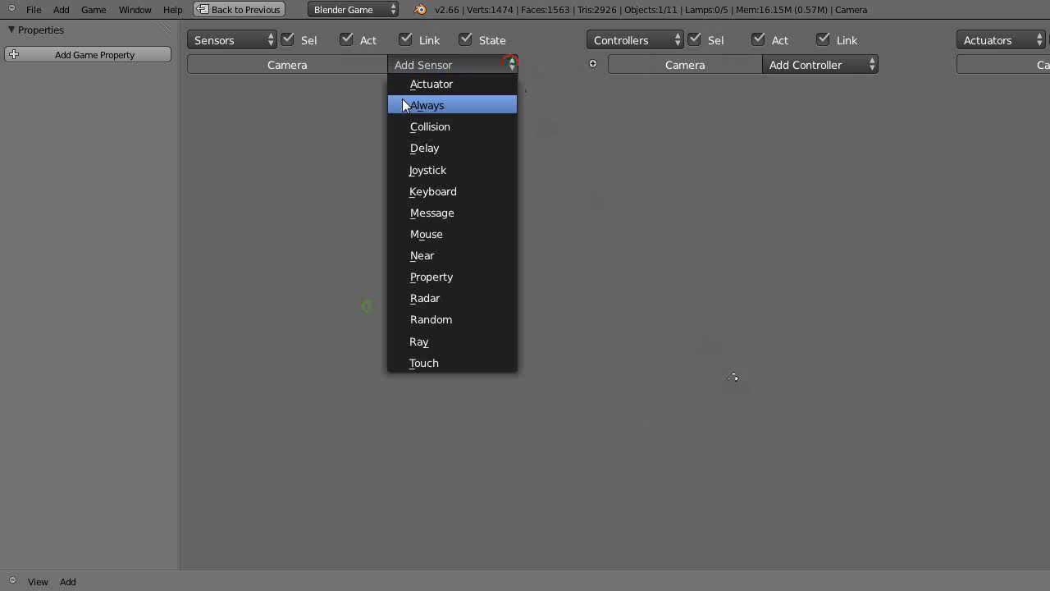
pyautogui.click(426, 107)
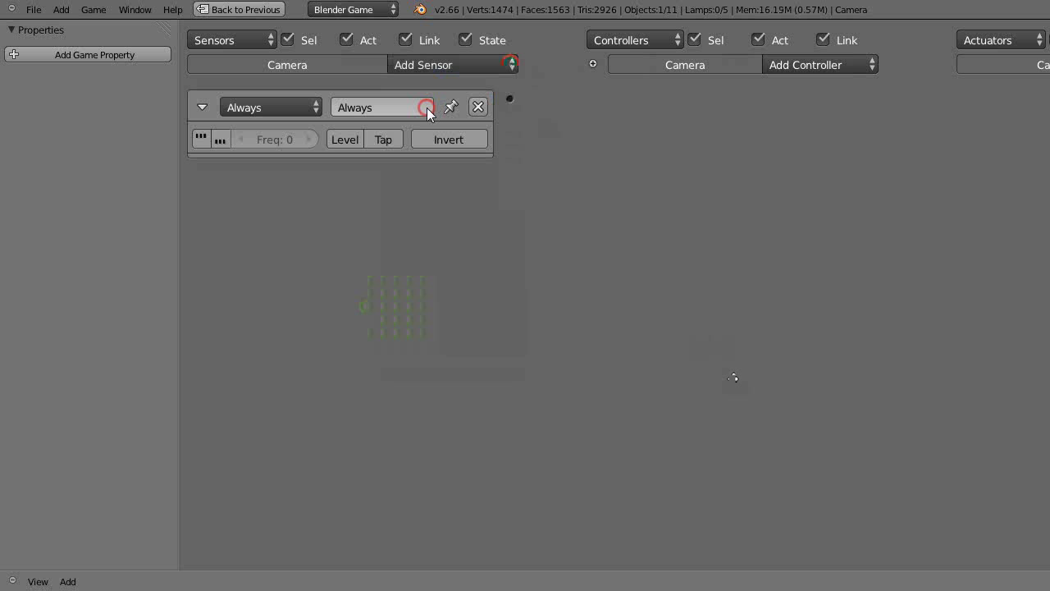
# Add an And controller to the camera and connect the Always sensor to it
pyautogui.click(846, 69)
pyautogui.click(829, 84)
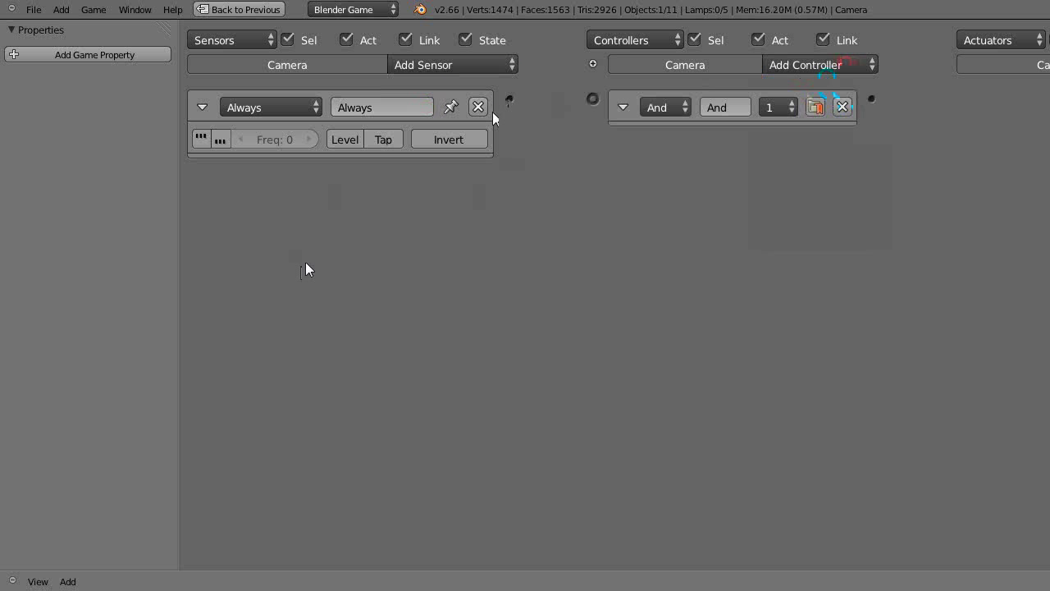
pyautogui.moveTo(510, 99); pyautogui.dragTo(593, 99)
# Add an Edit Object actuator to the camera and connect the And controller to it
pyautogui.moveTo(748, 213); pyautogui.dragTo(319, 290, button='middle')
pyautogui.click(980, 67)
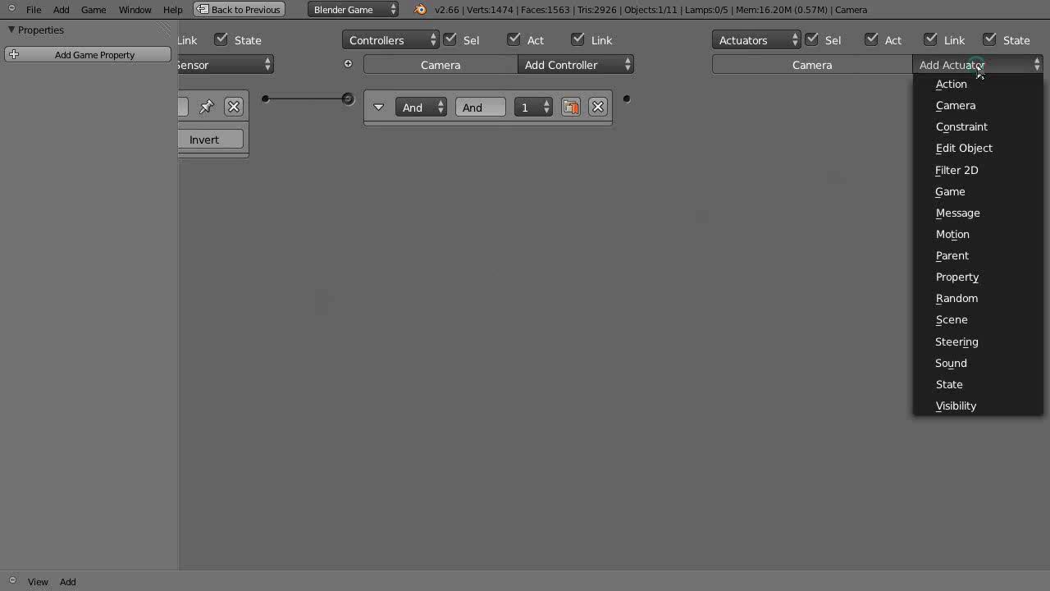
pyautogui.click(964, 148)
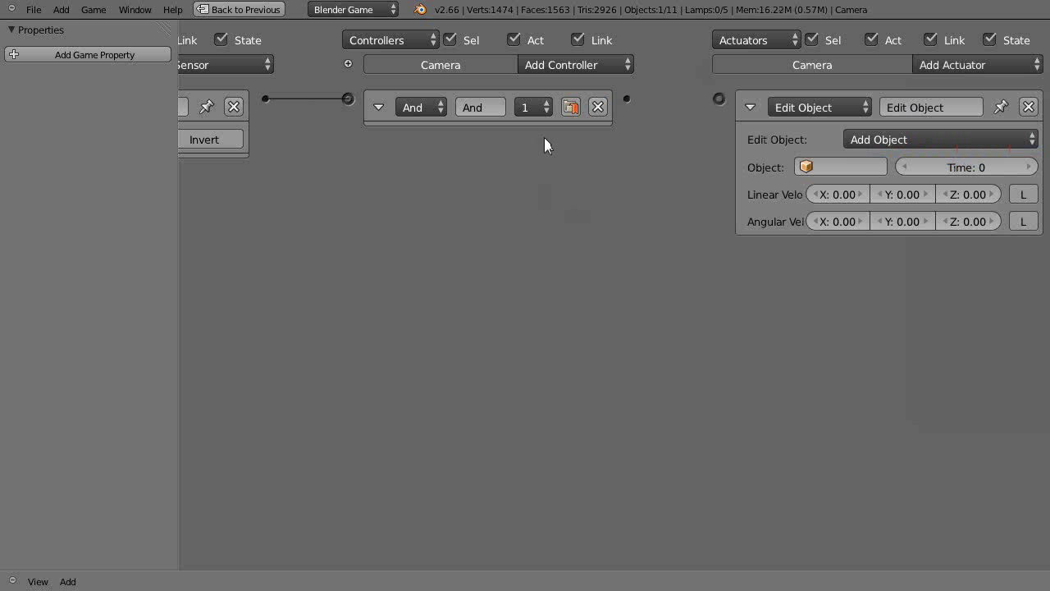
pyautogui.moveTo(627, 98); pyautogui.dragTo(719, 99)
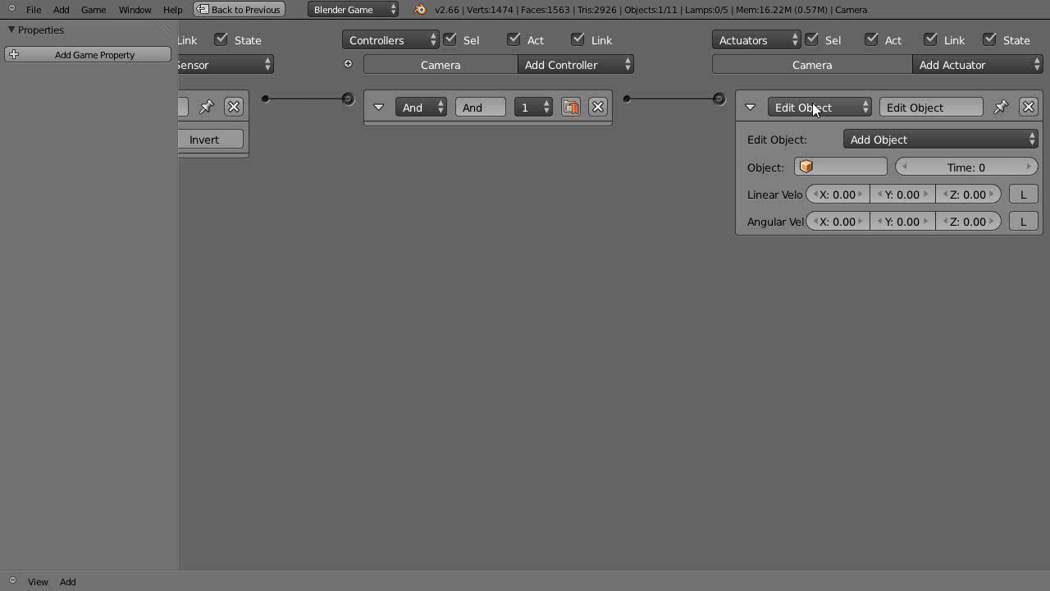
# Set the camera's Edit Object actuator to Track to with Cube as the target object
pyautogui.click(909, 142)
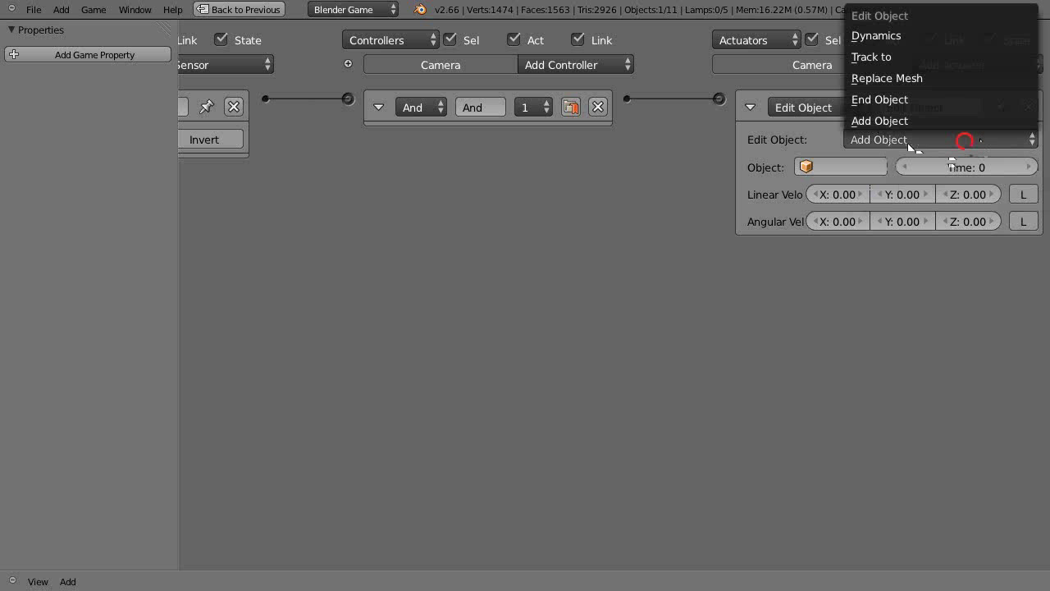
pyautogui.click(875, 56)
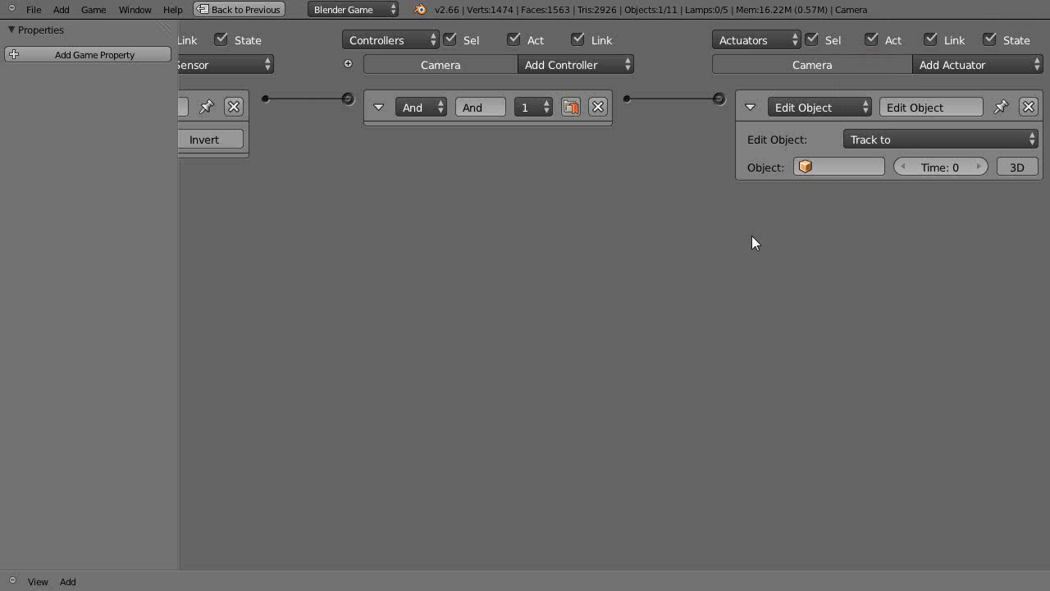
pyautogui.click(854, 167)
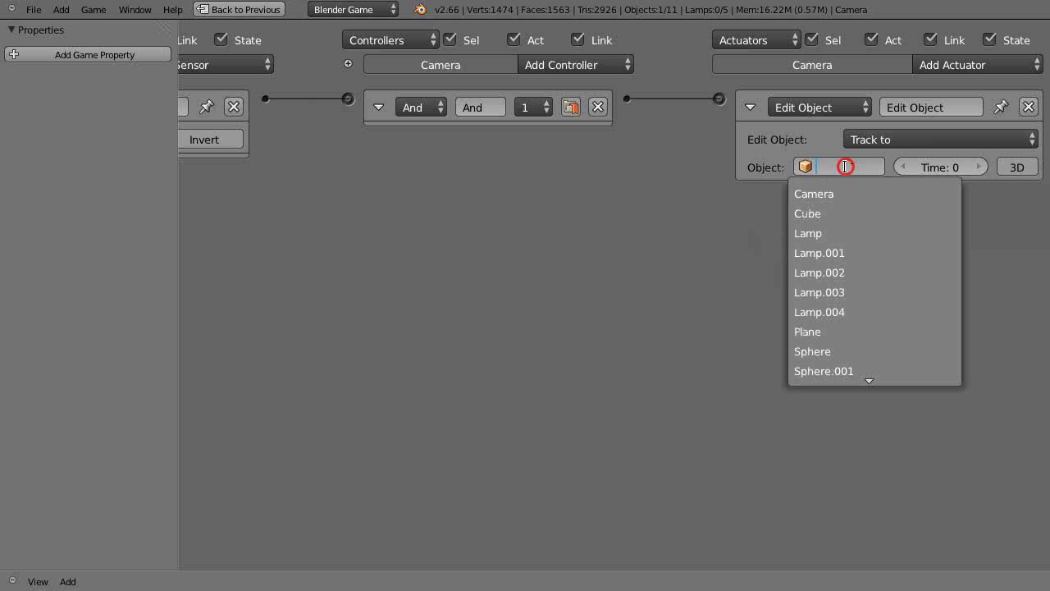
pyautogui.click(816, 214)
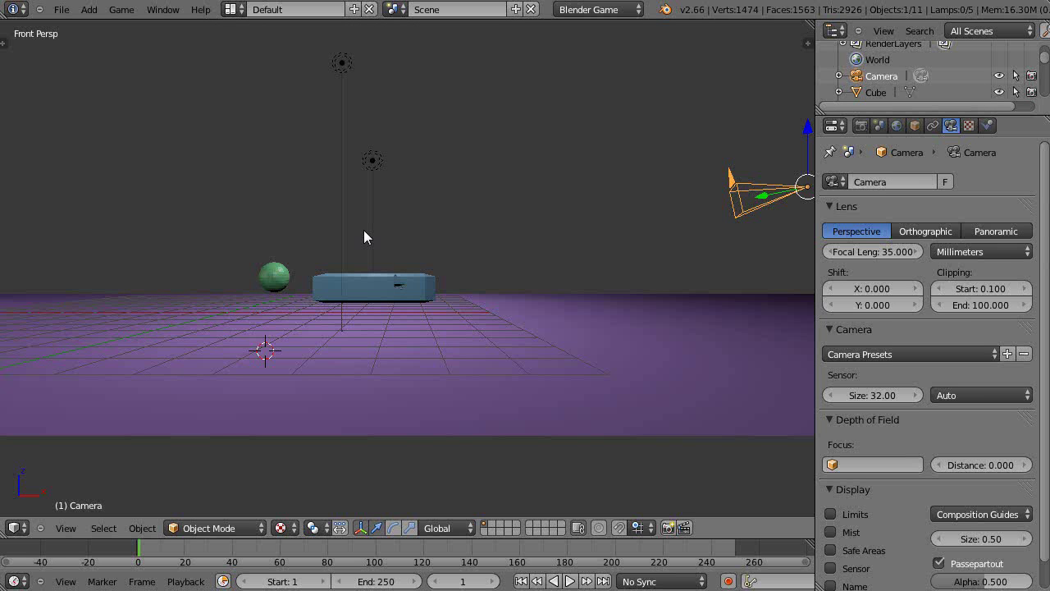
# Select the camera, look through it and test-run the game to check the cube's framing
pyautogui.rightClick(396, 284)
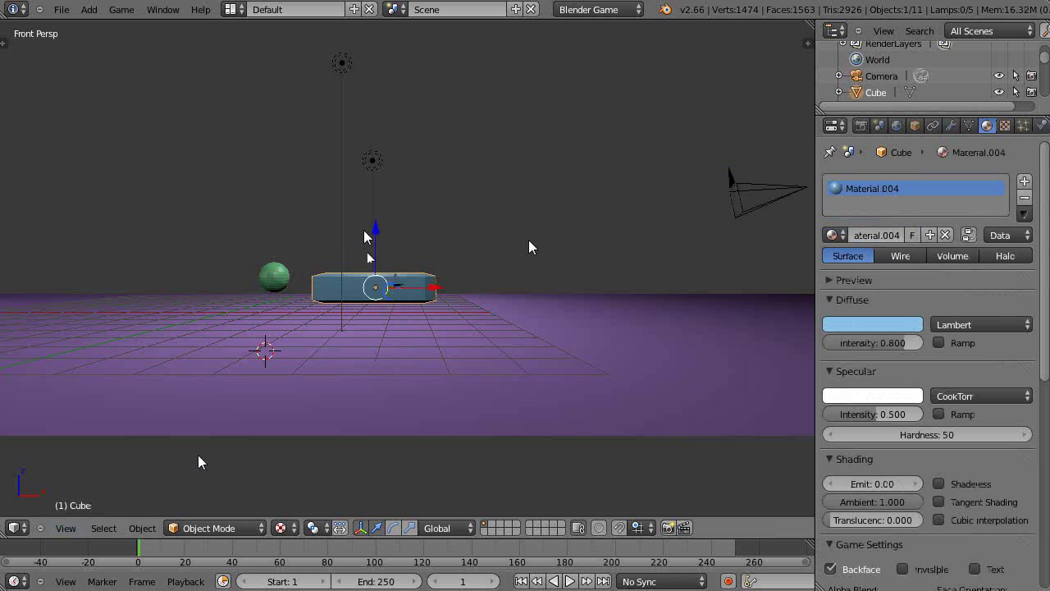
pyautogui.rightClick(711, 209)
pyautogui.press('KP_0')
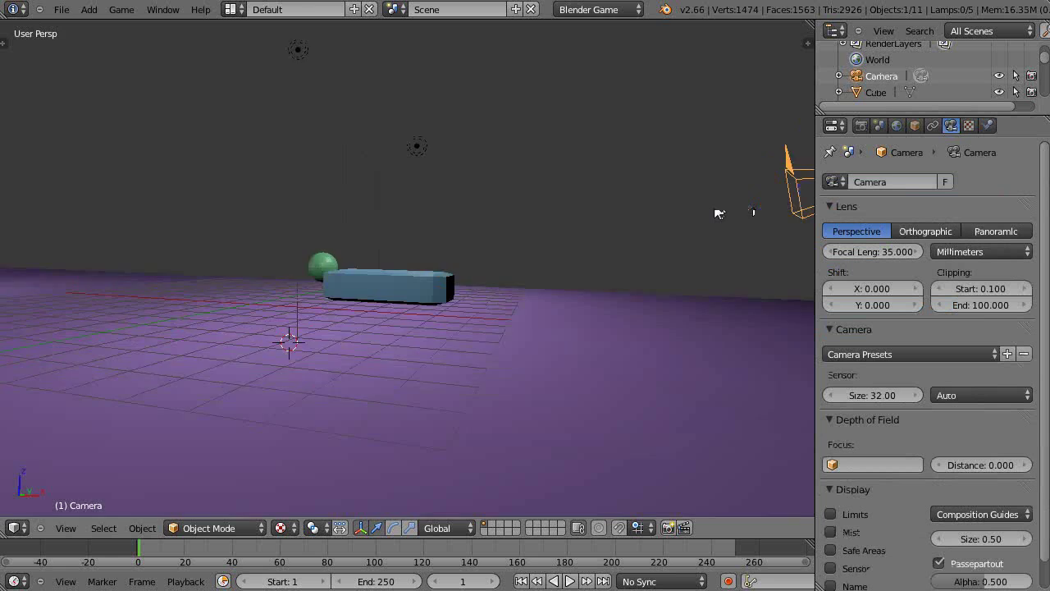
pyautogui.press('p')
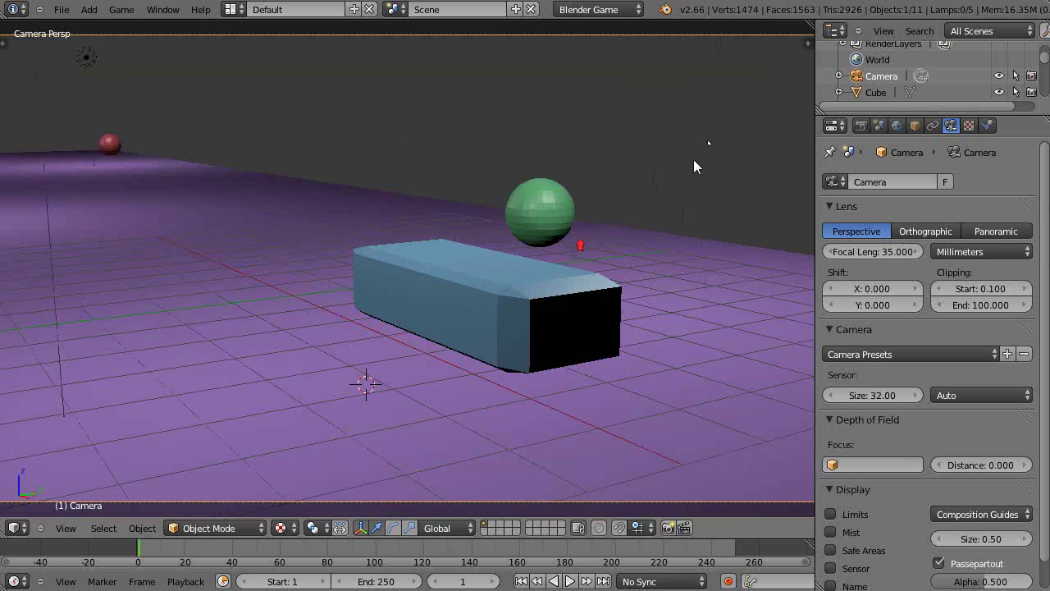
pyautogui.press('Escape')
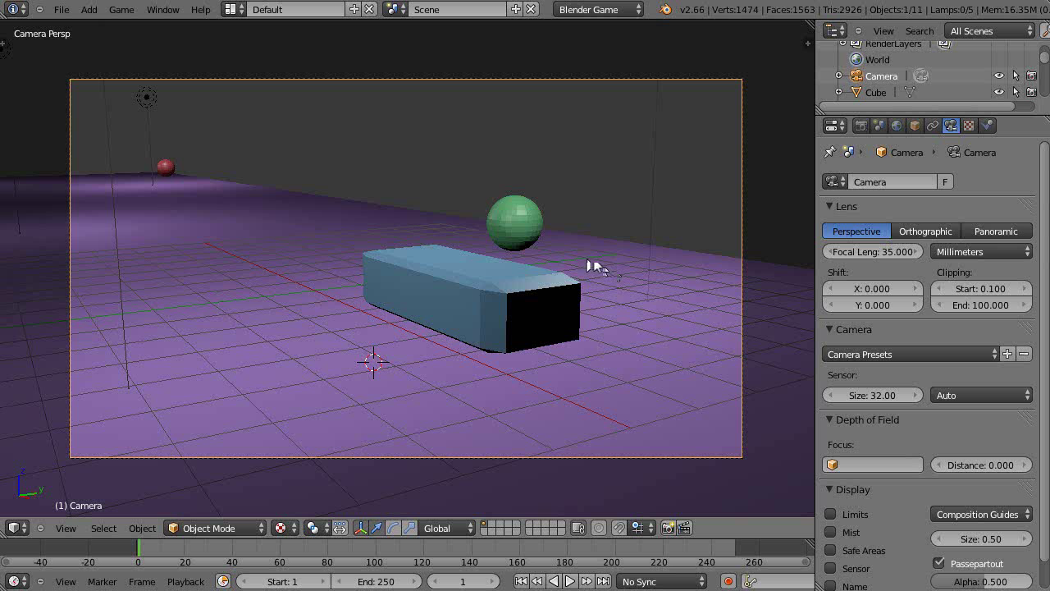
pyautogui.press('p')
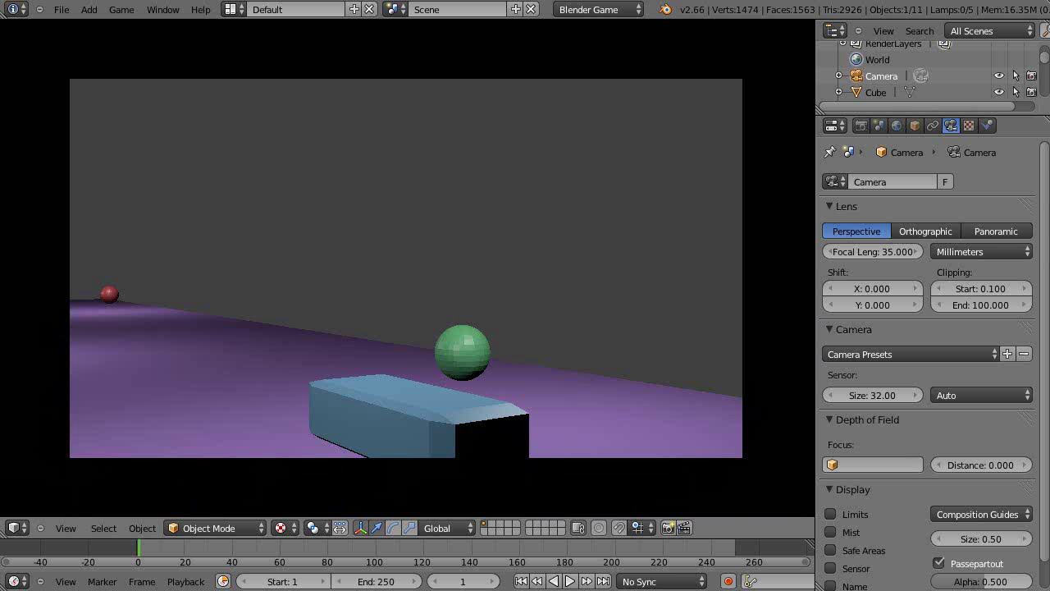
pyautogui.press('Escape')
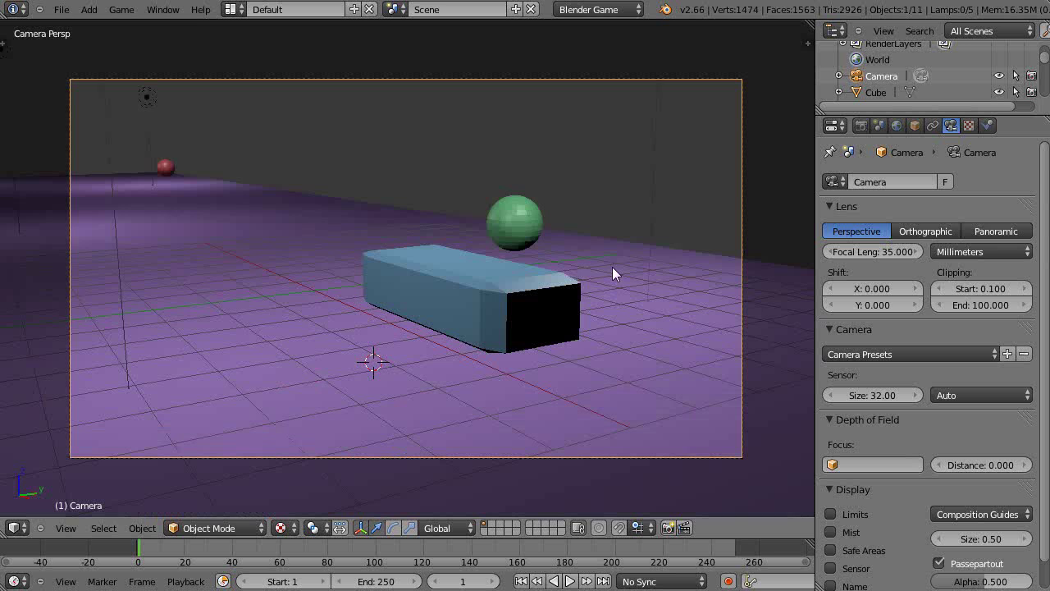
# Replay the game several times to compare the starting view with the camera's tracking as the cube moves away
pyautogui.press('p')
pyautogui.press('Escape')
pyautogui.press('p')
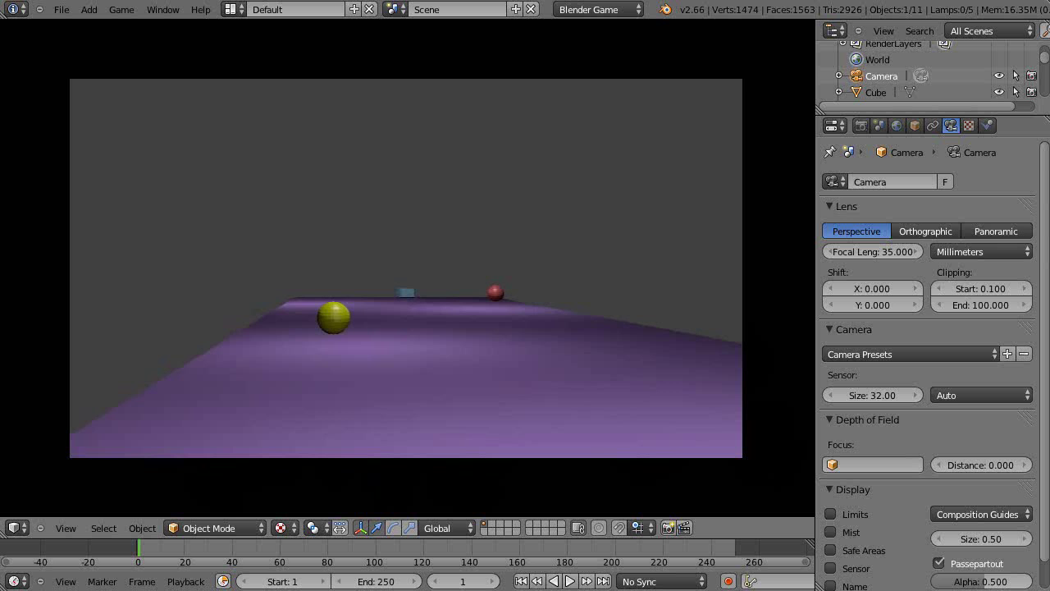
pyautogui.press('Escape')
pyautogui.press('p')
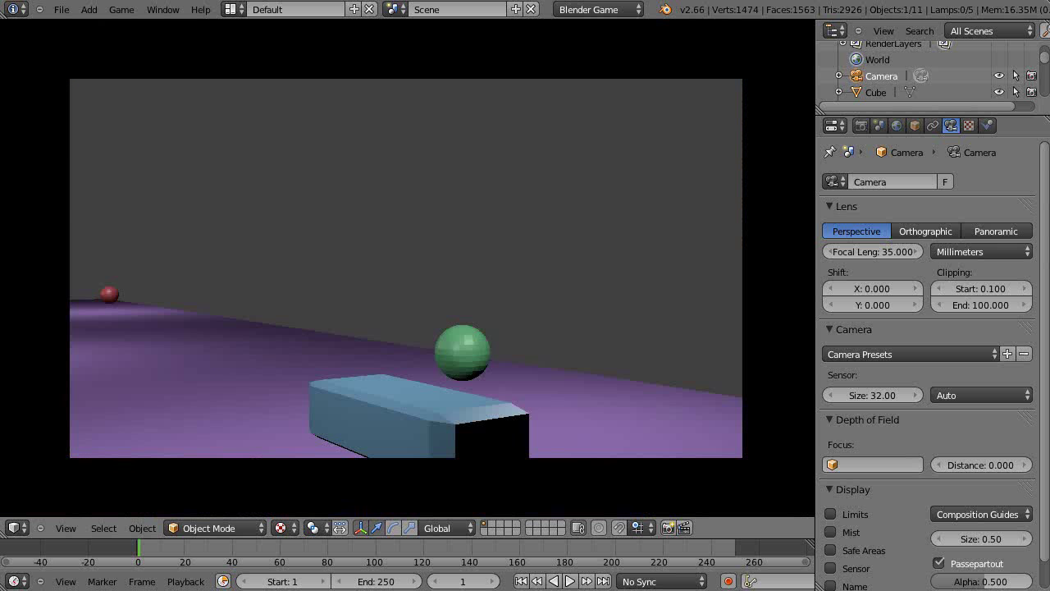
pyautogui.press('Escape')
pyautogui.press('p')
pyautogui.press('Escape')
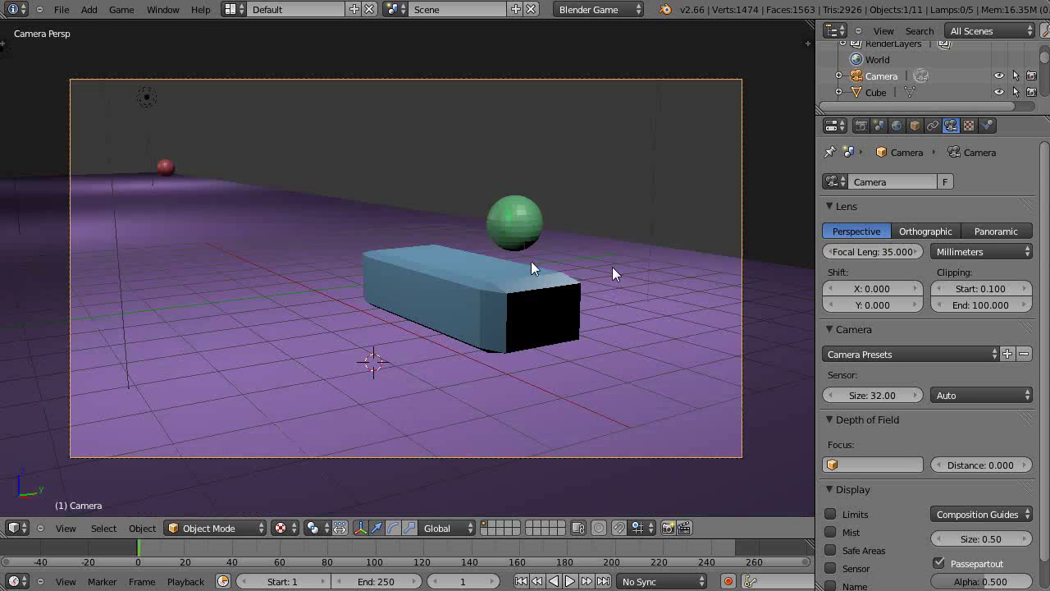
# Return the viewport to the front view and switch to the Game Logic layout
pyautogui.press('KP_0')
pyautogui.press('KP_1')
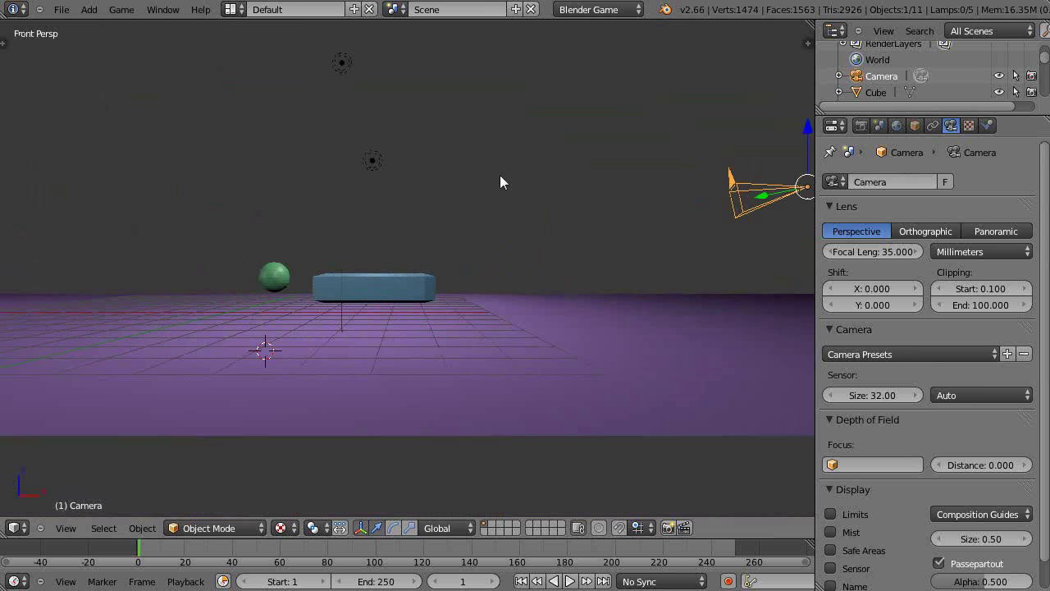
pyautogui.hotkey('ctrl', 'Right')
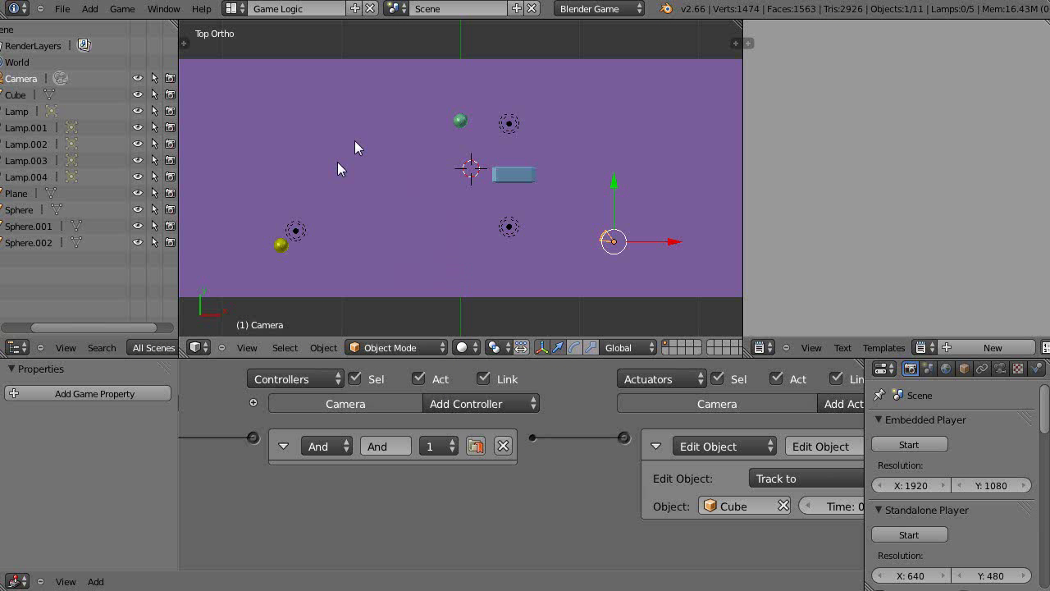
pyautogui.click(238, 8)
pyautogui.press('Up')
pyautogui.press('Up')
pyautogui.press('Up')
pyautogui.press('Up')
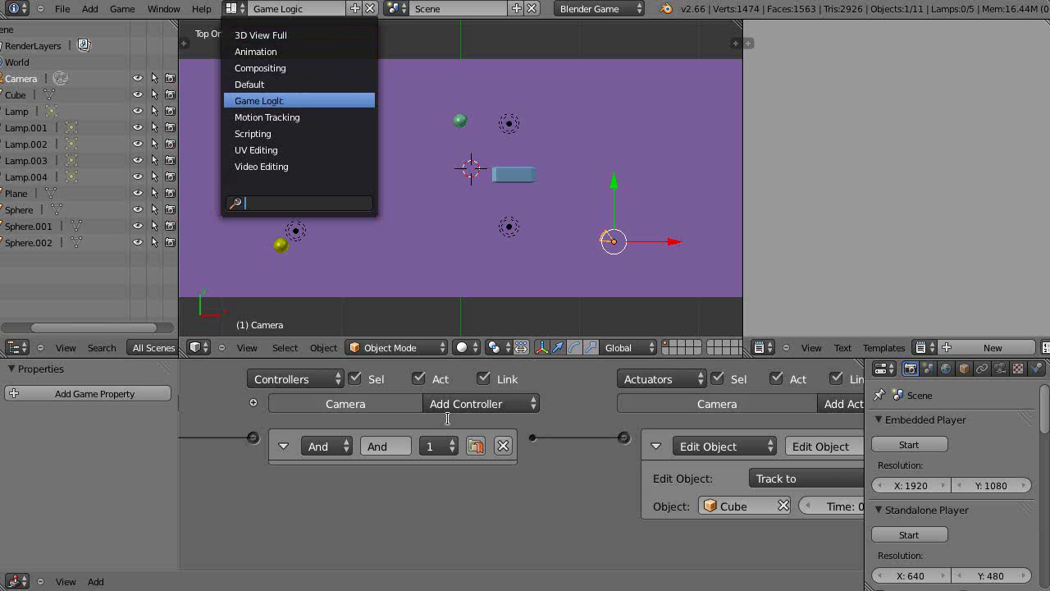
pyautogui.click(233, 8)
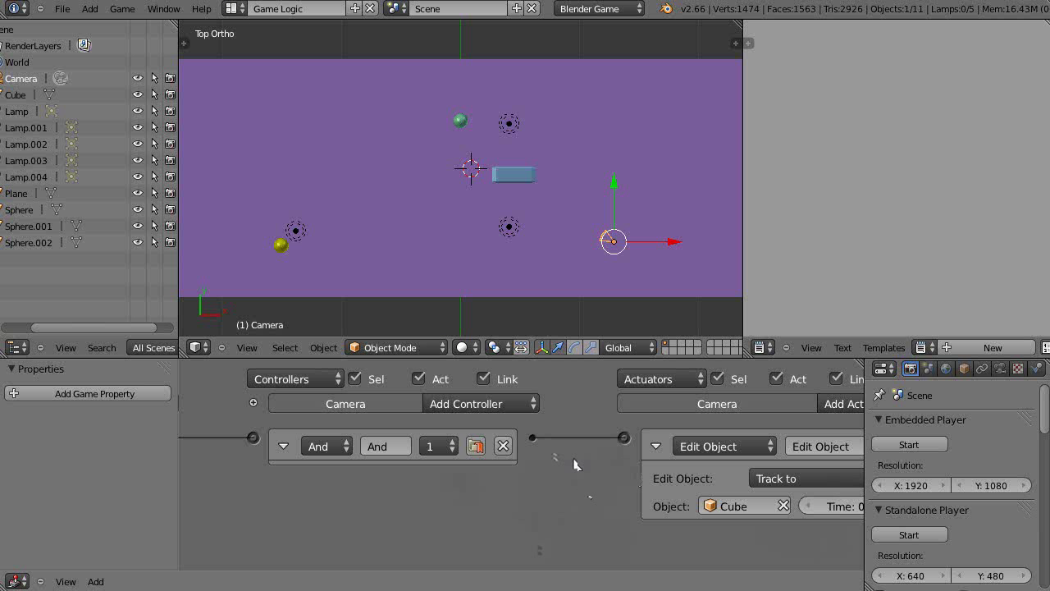
# Enable 3D tracking on the camera's Edit Object actuator in the maximized logic editor, and restore the editor's size
pyautogui.hotkey('ctrl', 'Up')
pyautogui.press('Home')
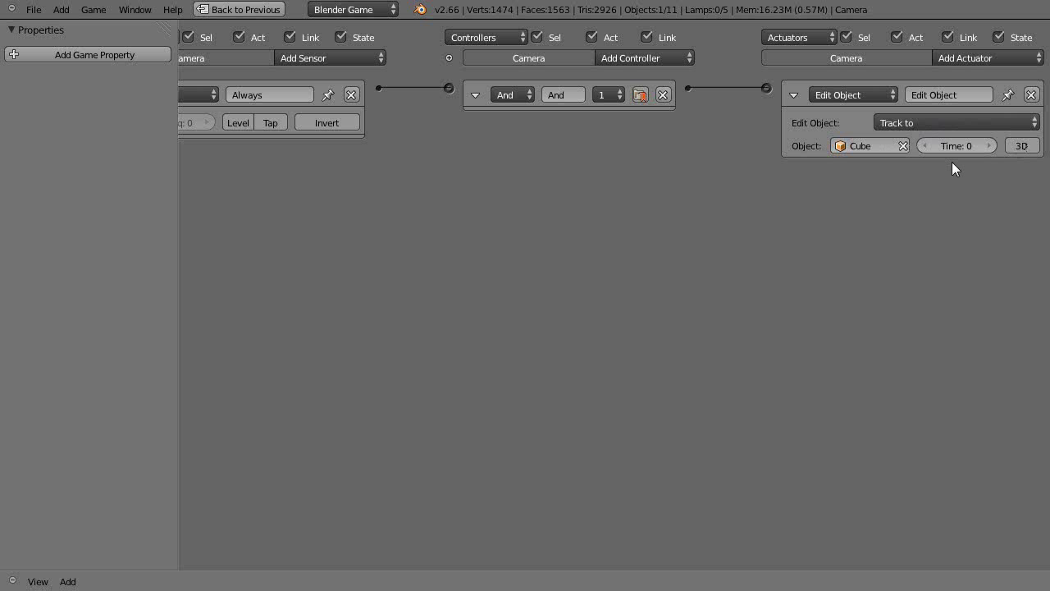
pyautogui.click(1023, 146)
pyautogui.hotkey('ctrl', 'Up')
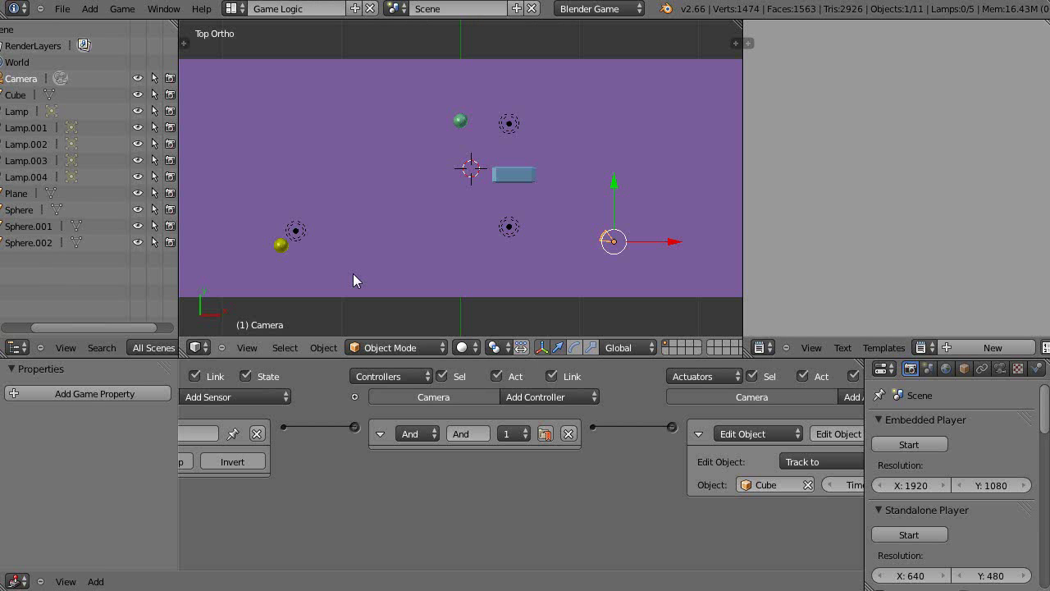
# Go back to the Default layout and test-run the game through the camera to check the cube's vertical framing
pyautogui.hotkey('ctrl', 'Left')
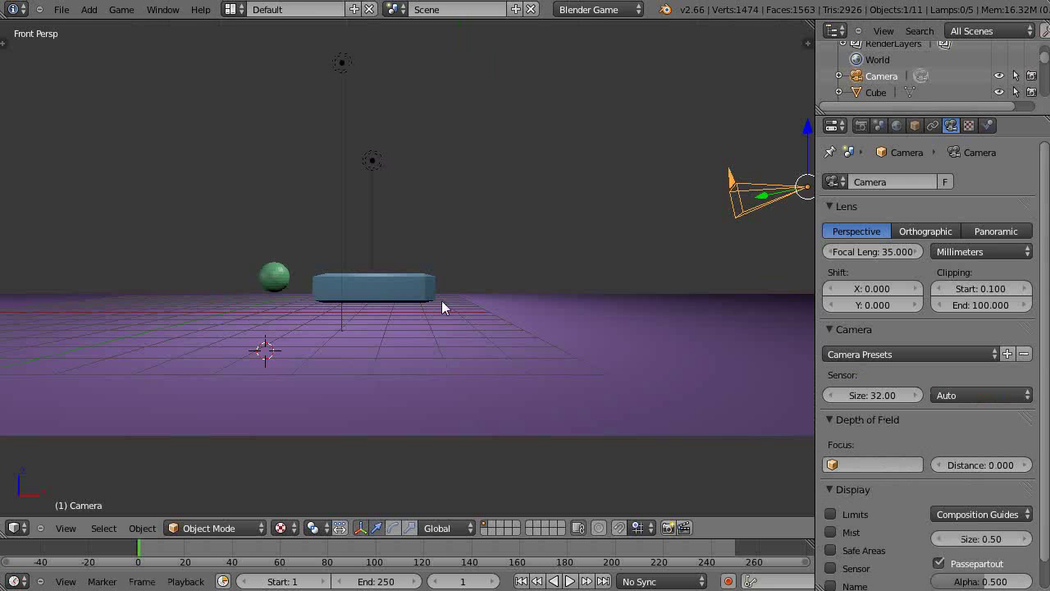
pyautogui.press('KP_0')
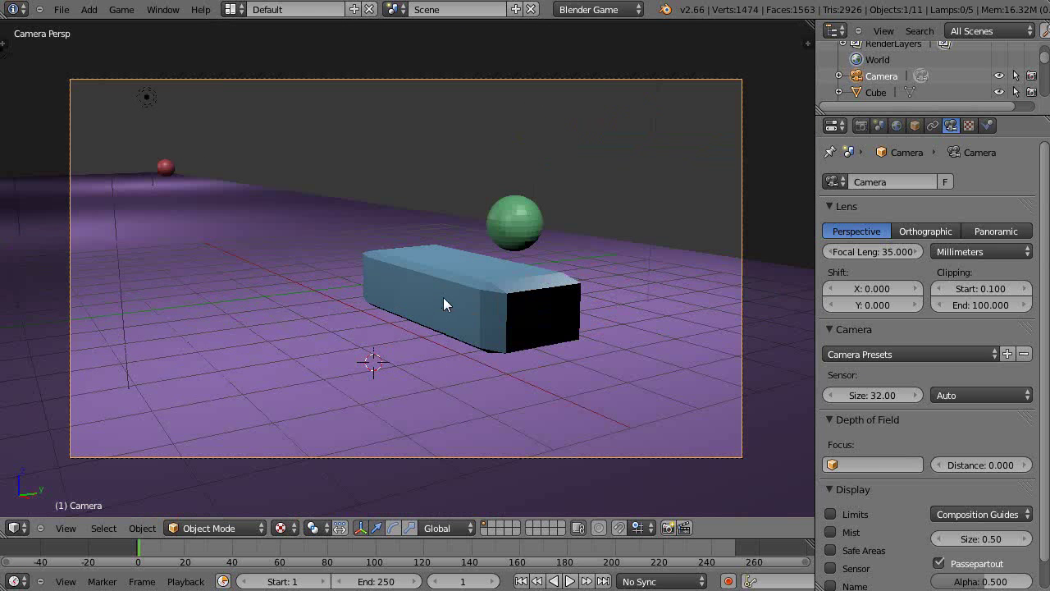
pyautogui.scroll(1, 444, 300)
pyautogui.scroll(-1, 445, 302)
pyautogui.press('p')
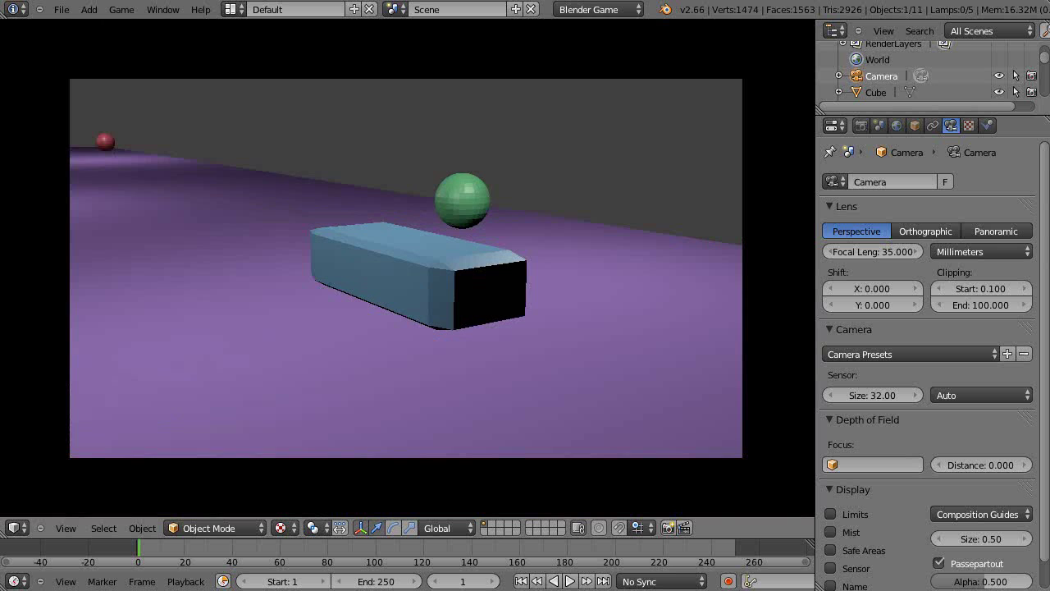
pyautogui.press('Escape')
pyautogui.press('p')
pyautogui.press('Escape')
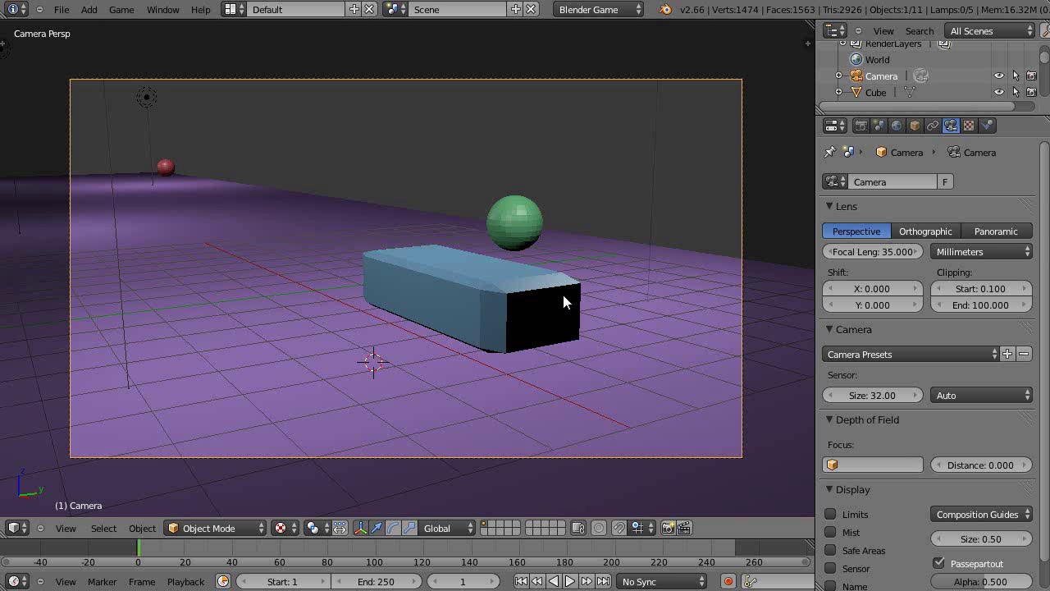
# Run the game and drive the cube forward into the distance to check that the camera follows it
pyautogui.press('p')
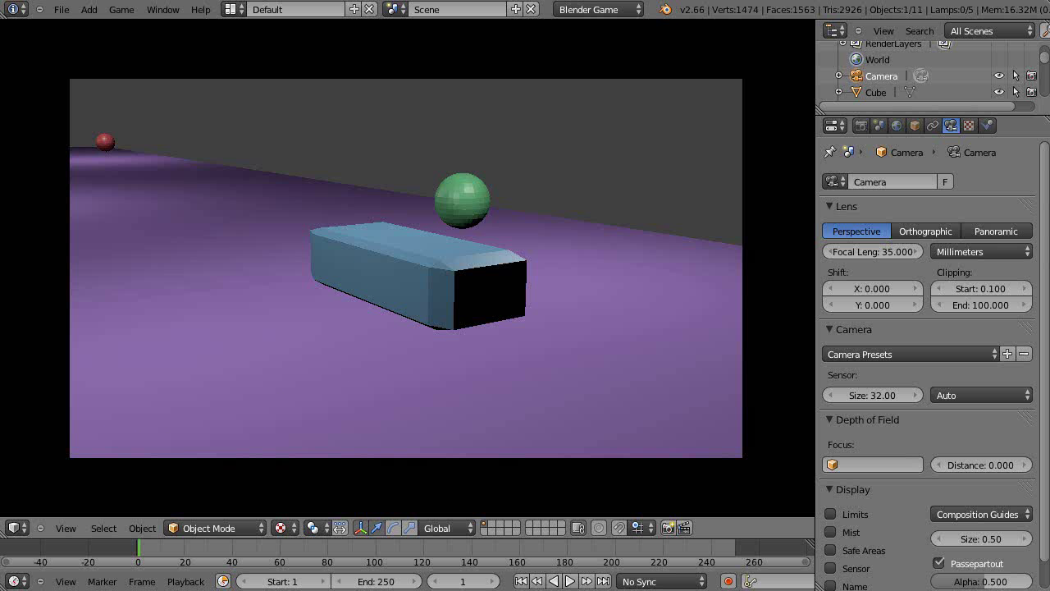
pyautogui.press('Up')
pyautogui.press('Up')
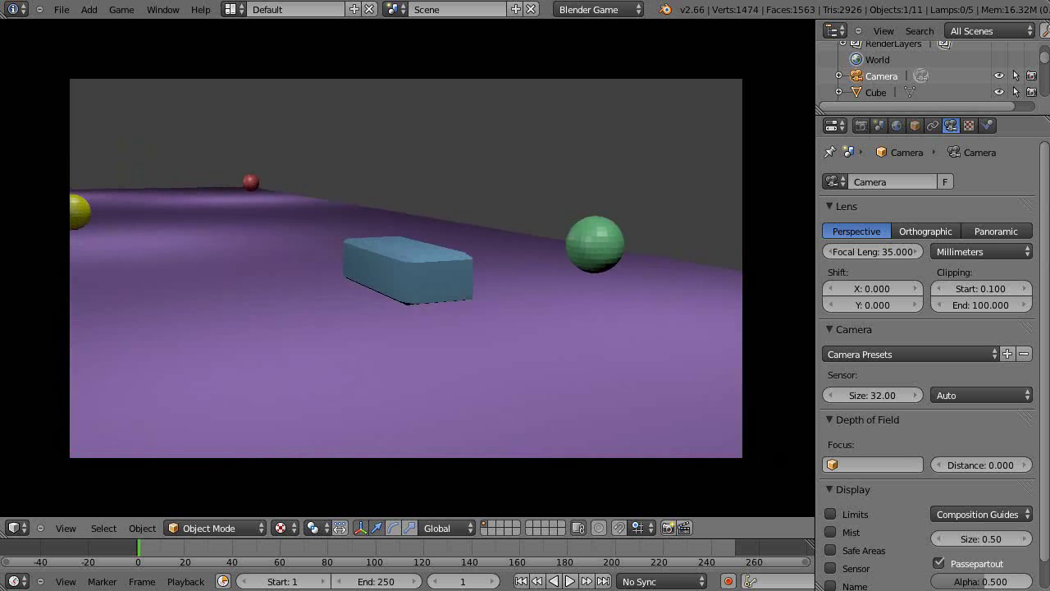
pyautogui.press('Up')
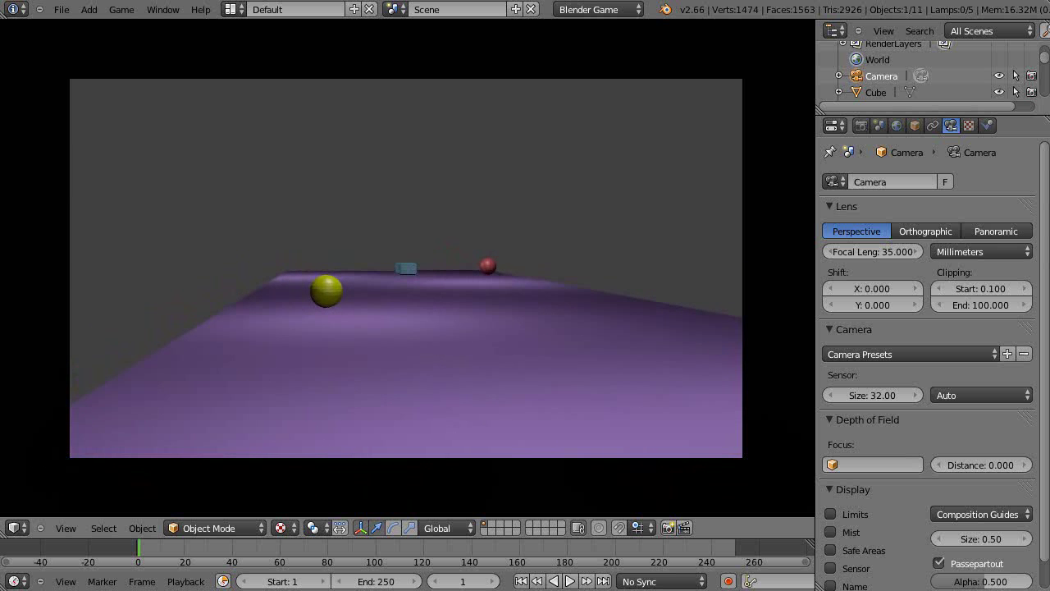
pyautogui.press('Escape')
# Deselect all objects, play the game once more, and orbit out of the camera view to see the whole scene
pyautogui.press('a')
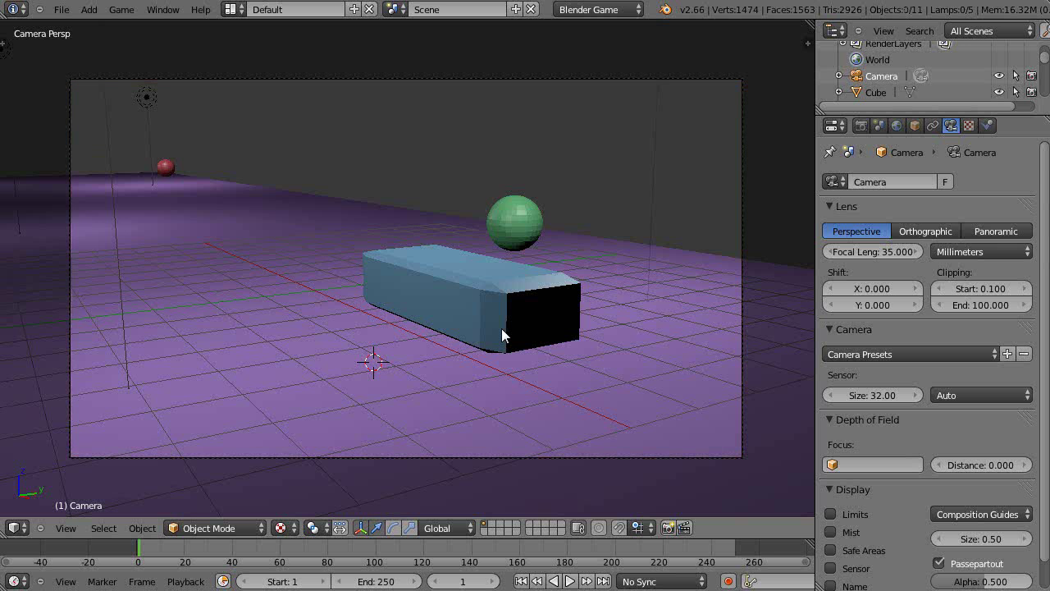
pyautogui.press('p')
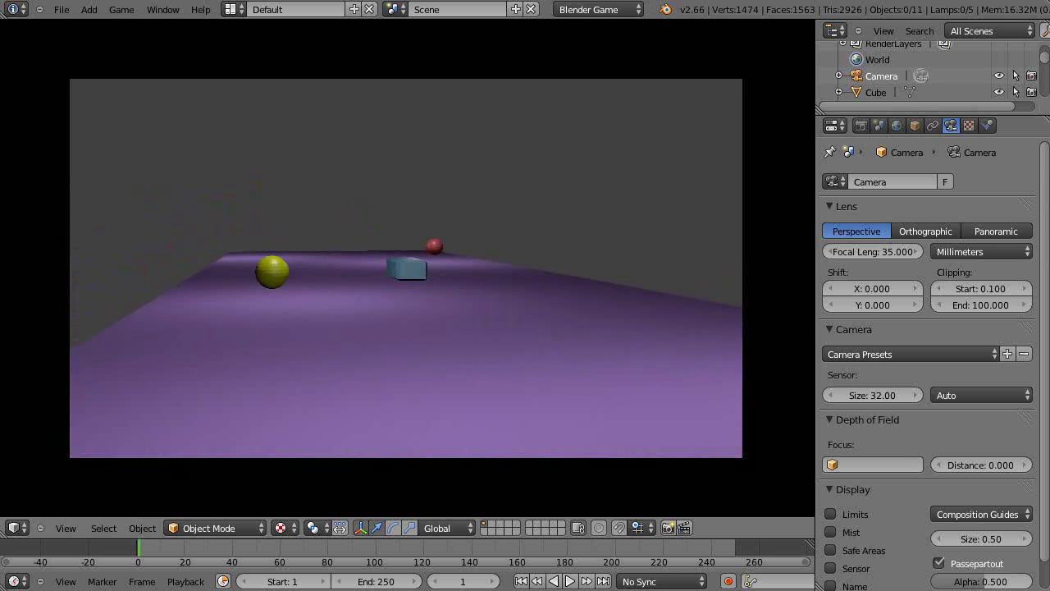
pyautogui.press('Escape')
pyautogui.moveTo(501, 353); pyautogui.dragTo(479, 368, button='middle')
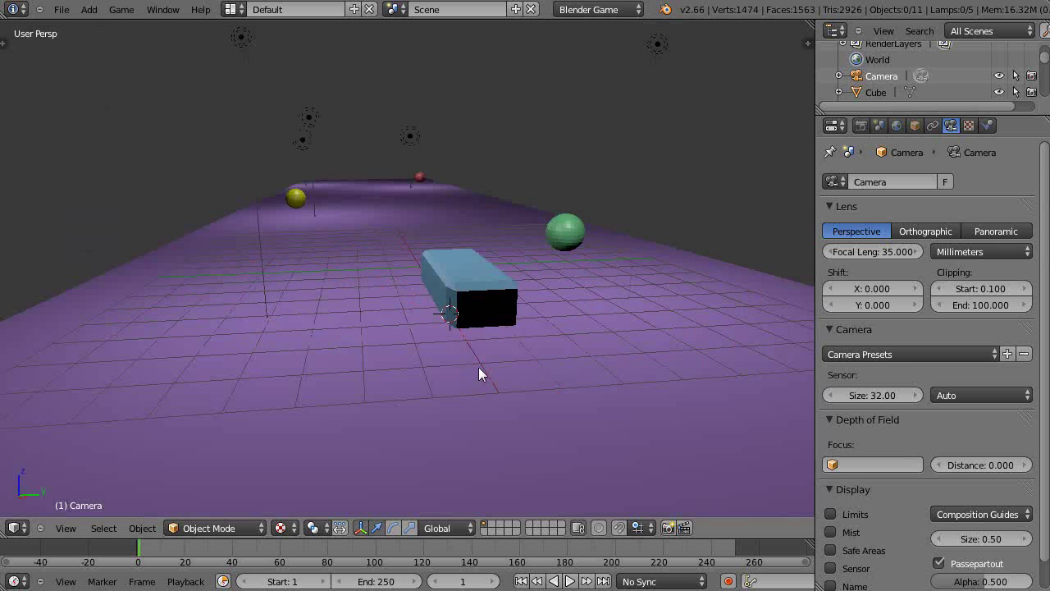